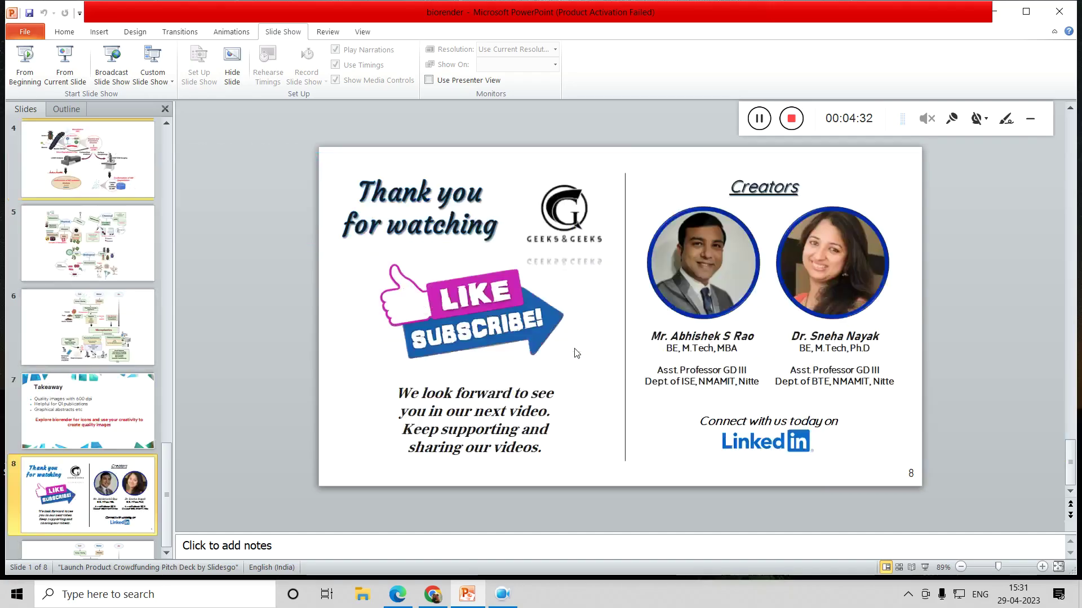
# Step: Log in to BioRender with the saved email and password, then go to the Pricing page
pyautogui.click(433, 595)
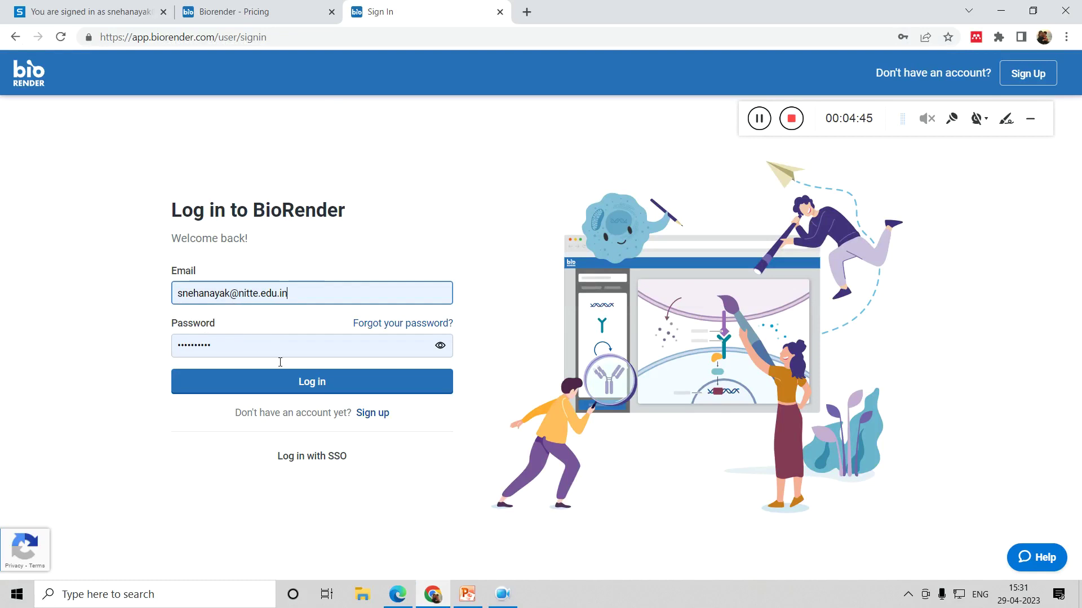
pyautogui.click(314, 388)
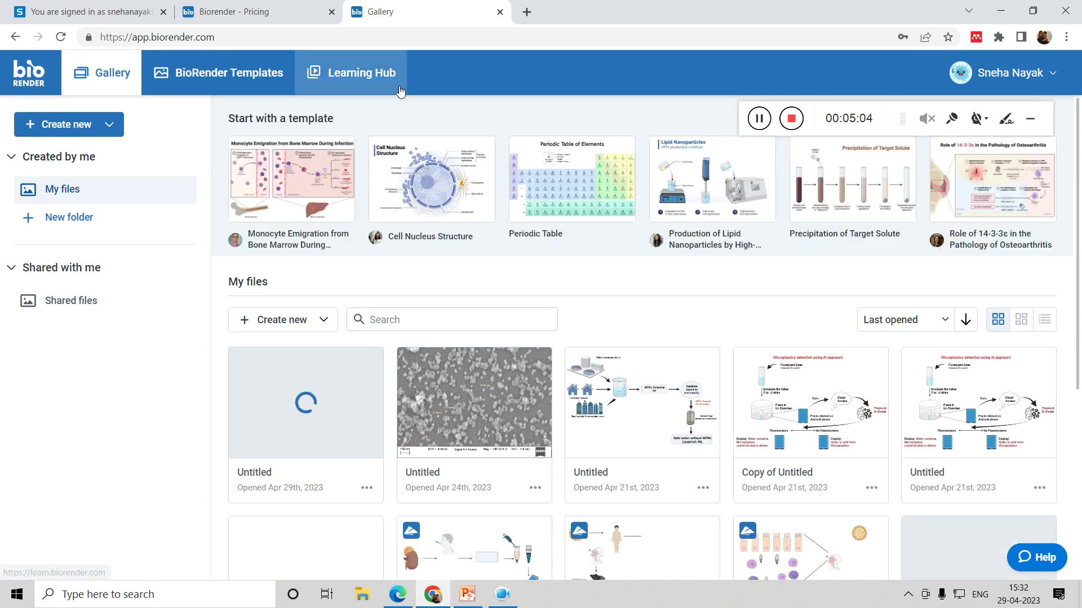
pyautogui.click(190, 6)
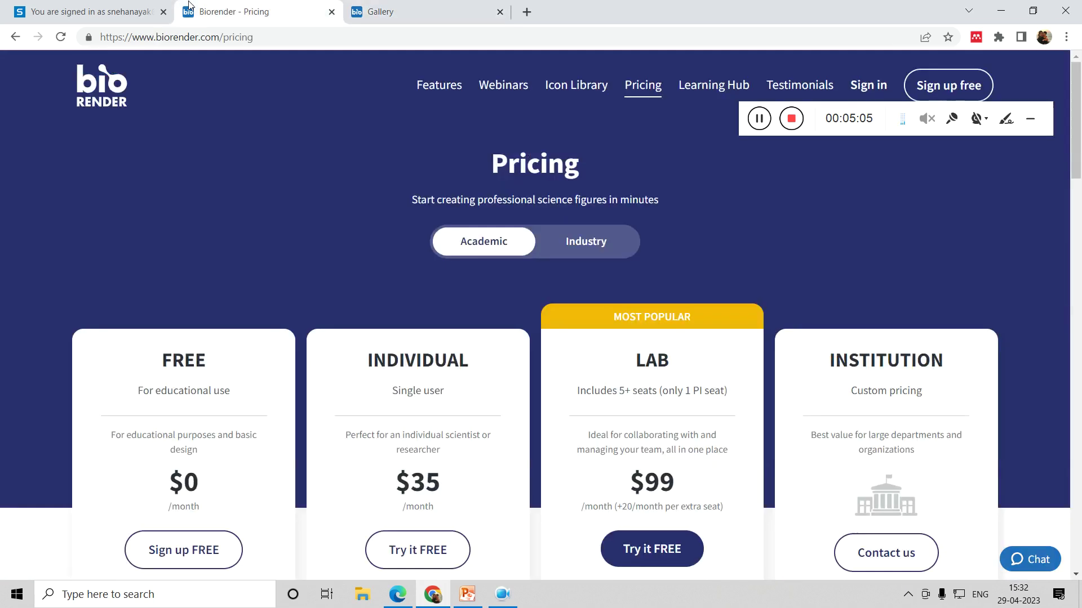
# Step: Reload Pricing and scroll through the Free, Individual, Lab and Institution plan features
pyautogui.click(643, 90)
pyautogui.moveTo(1076, 139); pyautogui.dragTo(1079, 193)
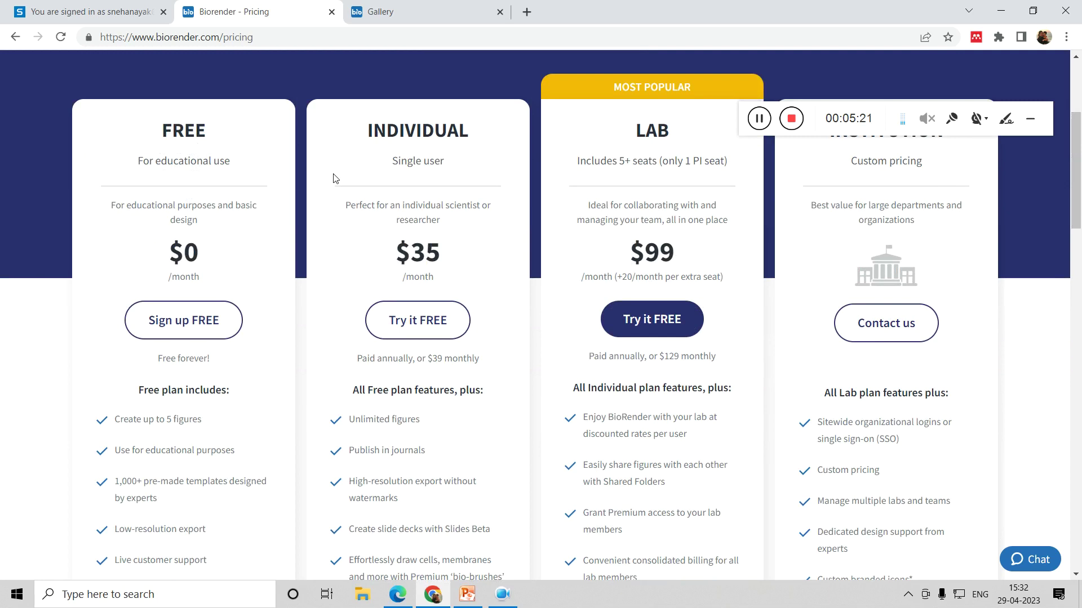
pyautogui.moveTo(1077, 165); pyautogui.dragTo(1079, 238)
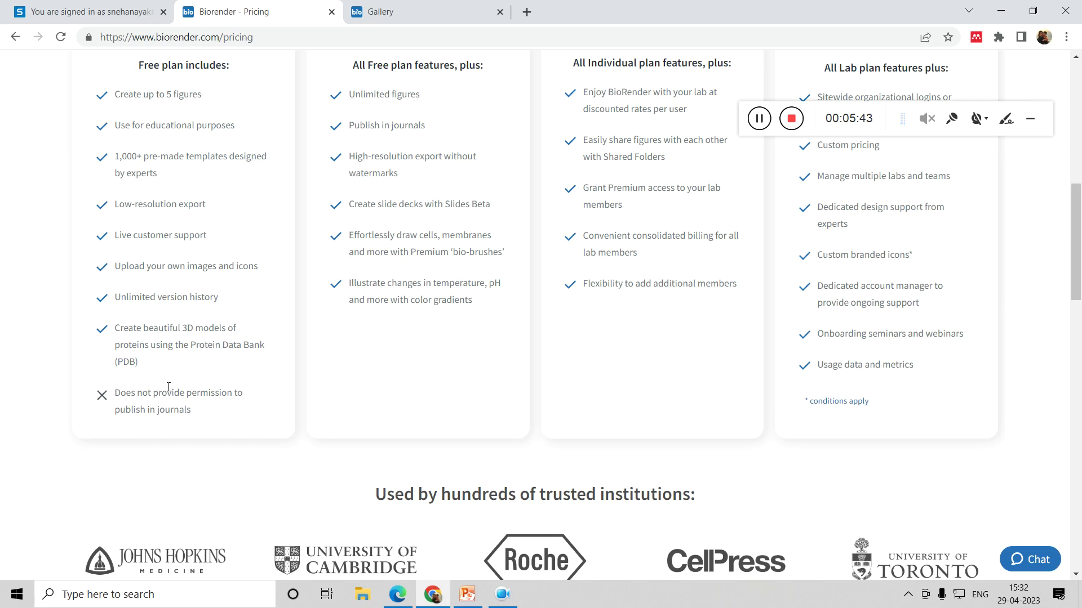
pyautogui.moveTo(1078, 225); pyautogui.dragTo(1078, 152)
pyautogui.moveTo(872, 146); pyautogui.dragTo(924, 183)
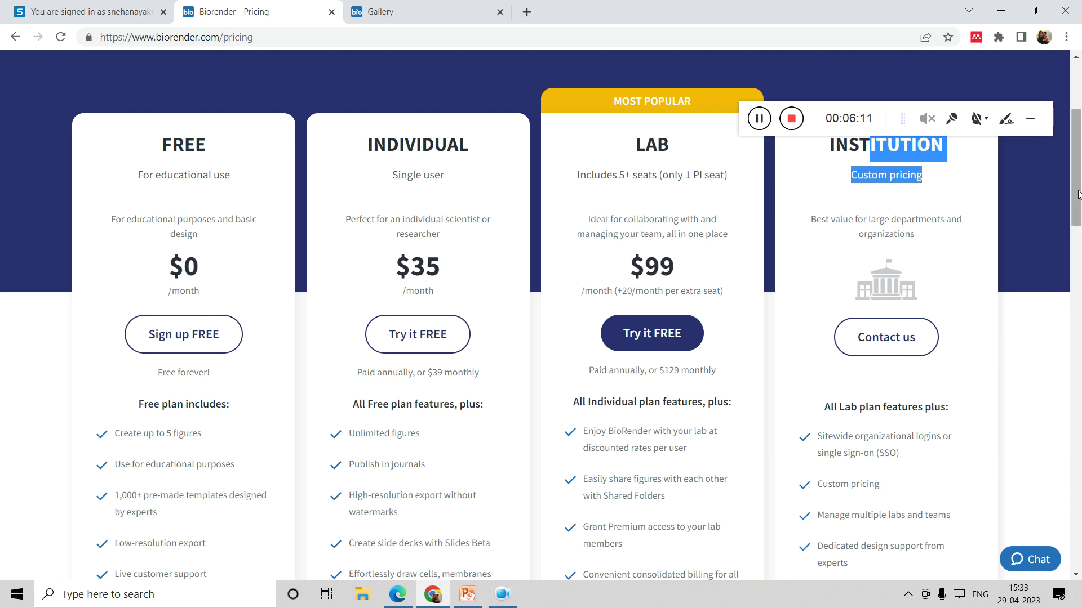
pyautogui.moveTo(1078, 195); pyautogui.dragTo(1077, 162)
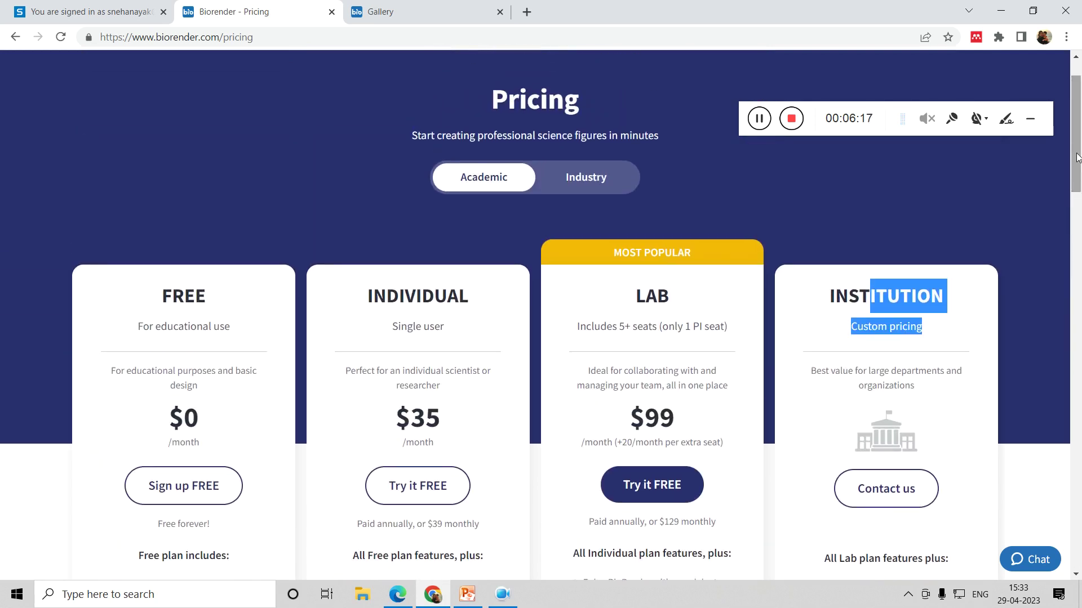
pyautogui.moveTo(1078, 160); pyautogui.dragTo(1079, 185)
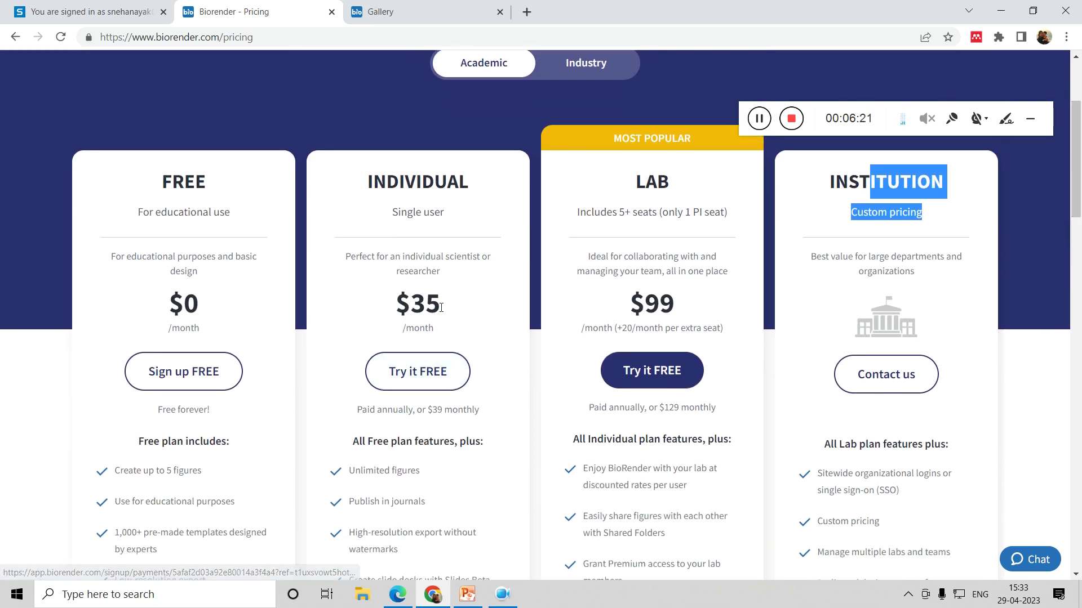
pyautogui.moveTo(1079, 157); pyautogui.dragTo(1079, 219)
pyautogui.scroll(2, 957, 84)
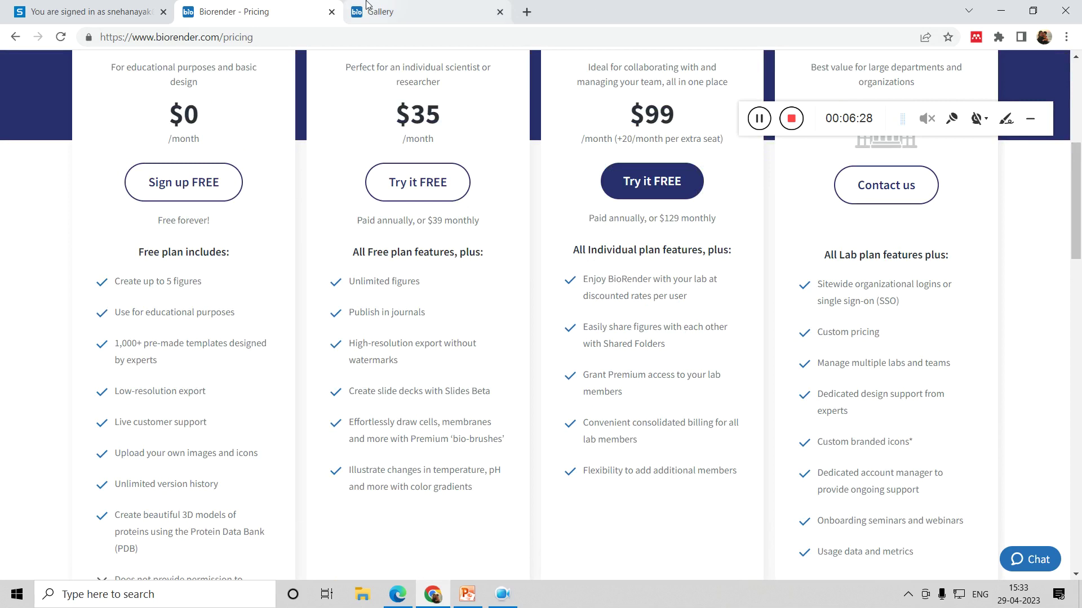
# Step: From the Gallery, create a new blank Untitled illustration on a 10 x 7 in canvas
pyautogui.click(366, 7)
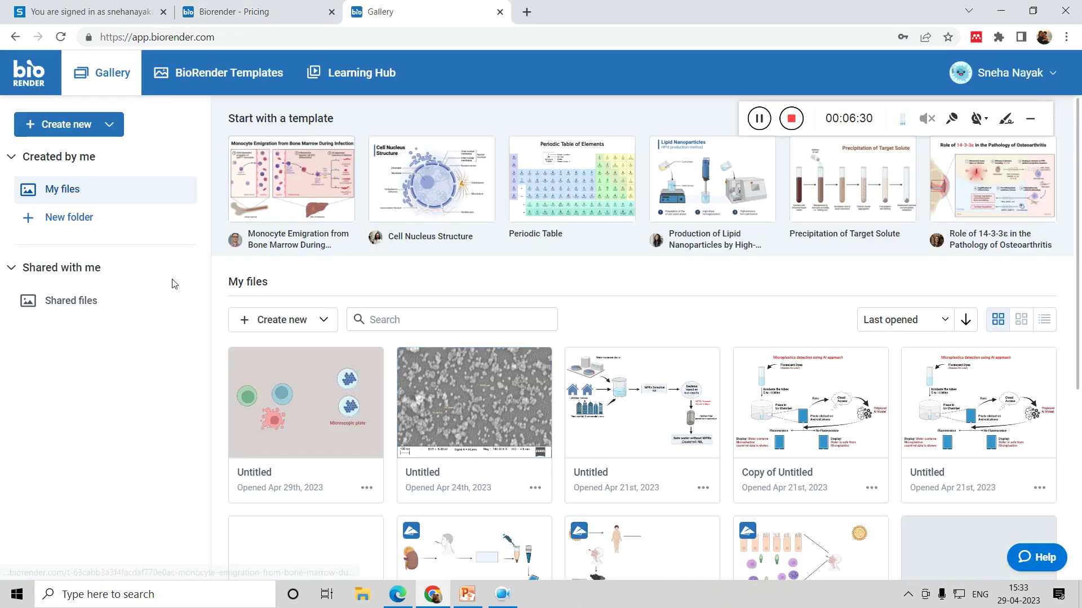
pyautogui.click(79, 129)
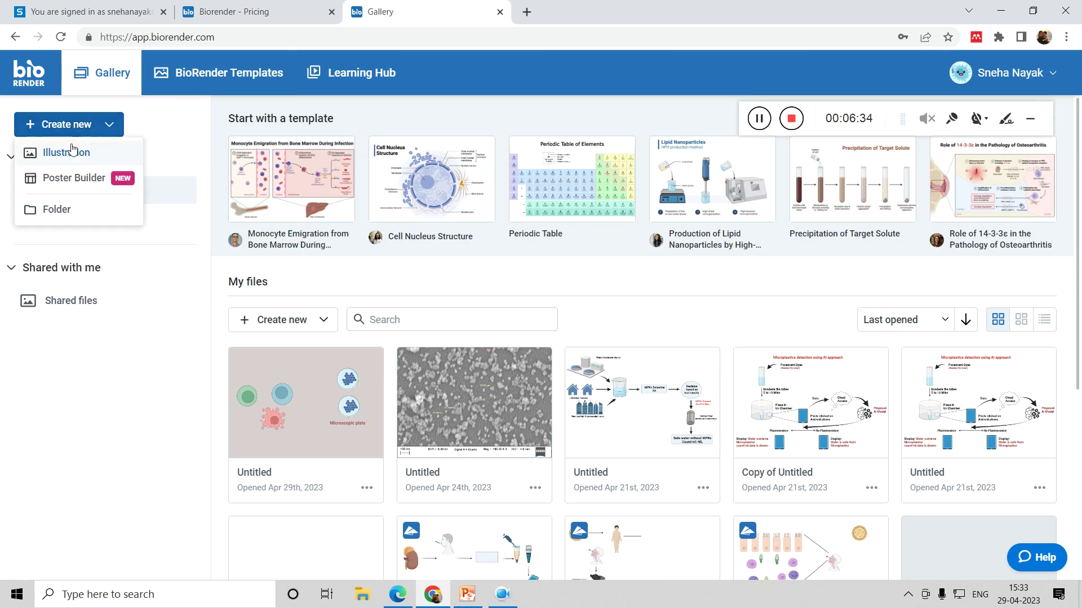
pyautogui.click(72, 149)
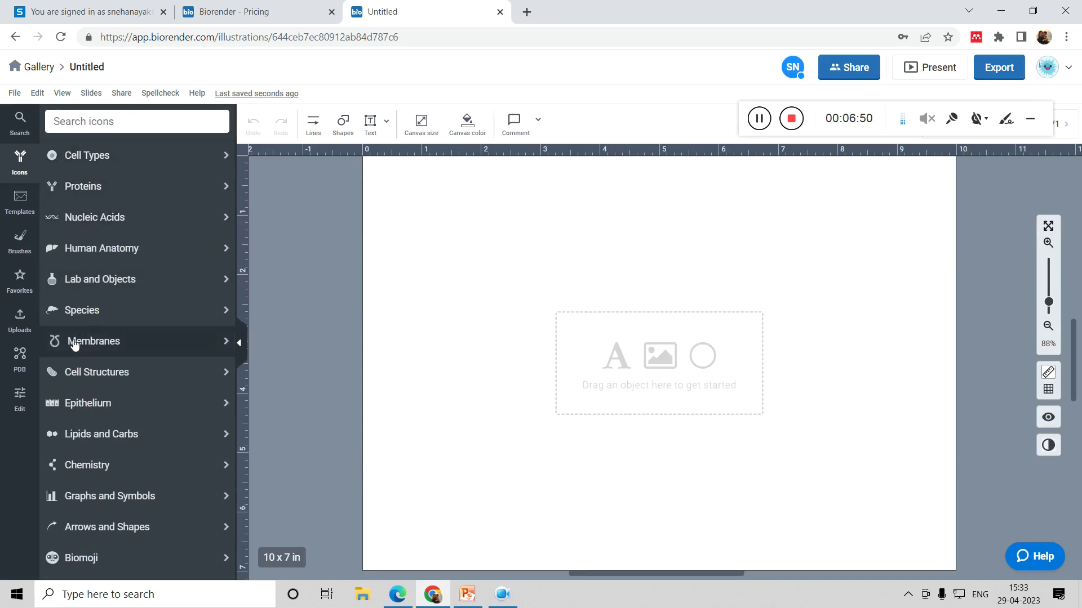
# Step: Place the Bile duct icon from Cell Types › Epithelial Cells, shrink it and shift it down-left
pyautogui.click(86, 156)
pyautogui.click(85, 201)
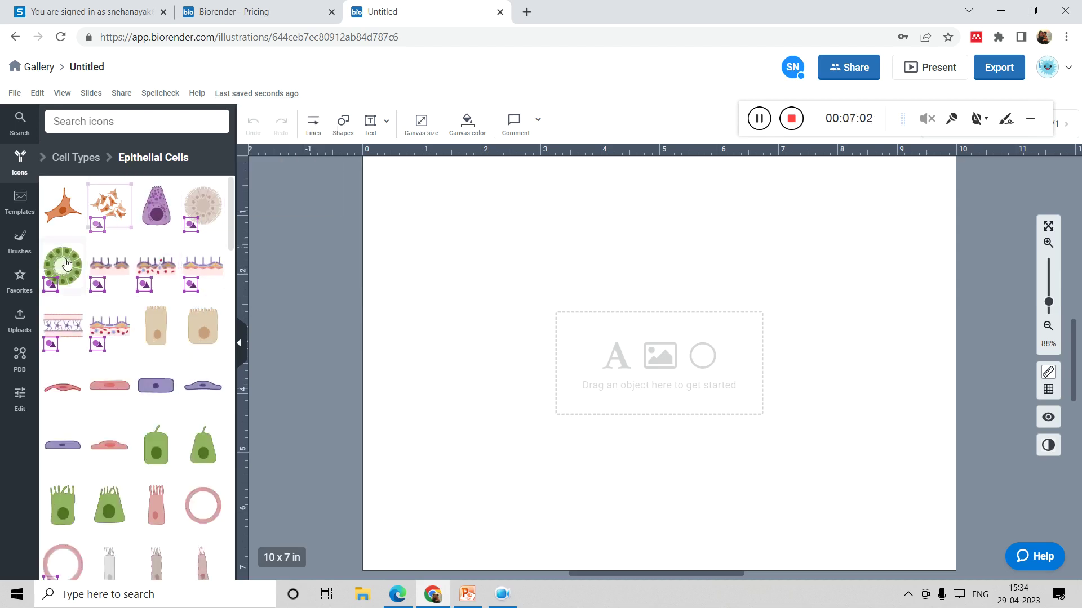
pyautogui.moveTo(63, 266); pyautogui.dragTo(504, 282)
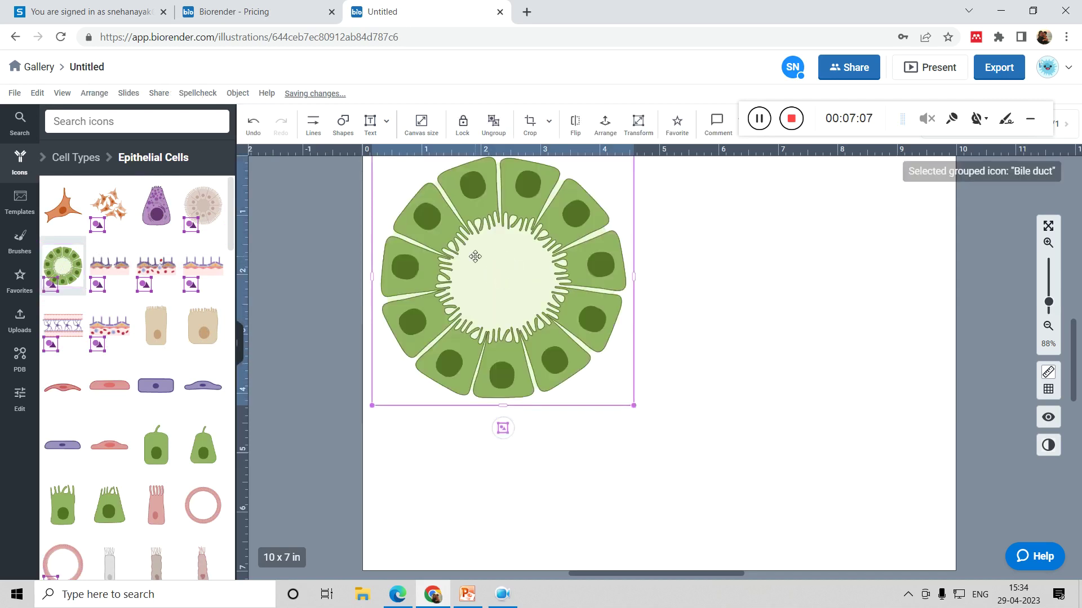
pyautogui.moveTo(372, 405); pyautogui.dragTo(516, 263)
pyautogui.moveTo(589, 220); pyautogui.dragTo(525, 312)
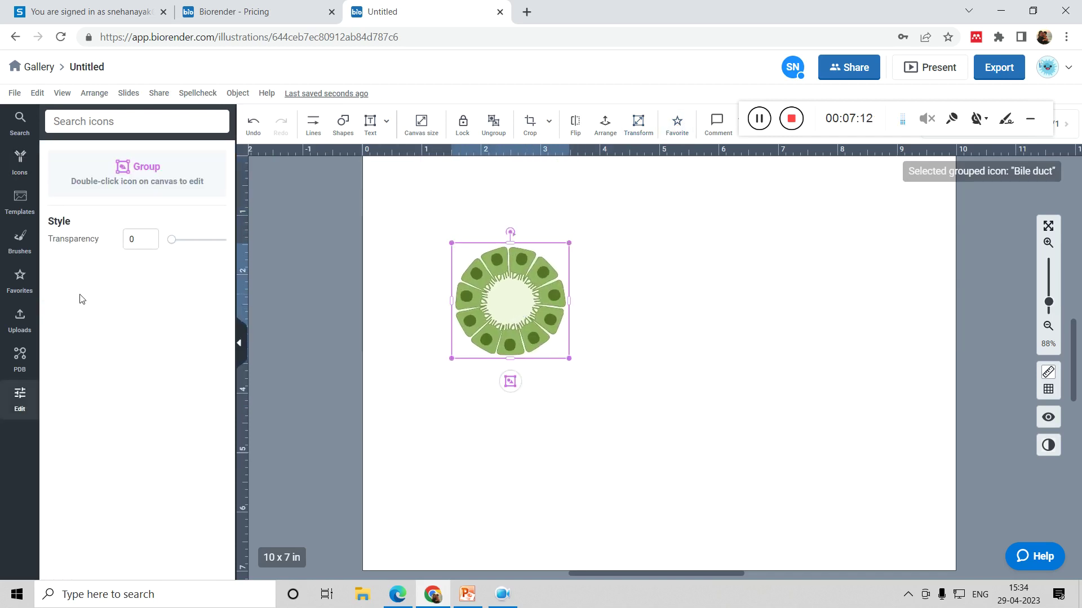
pyautogui.click(18, 168)
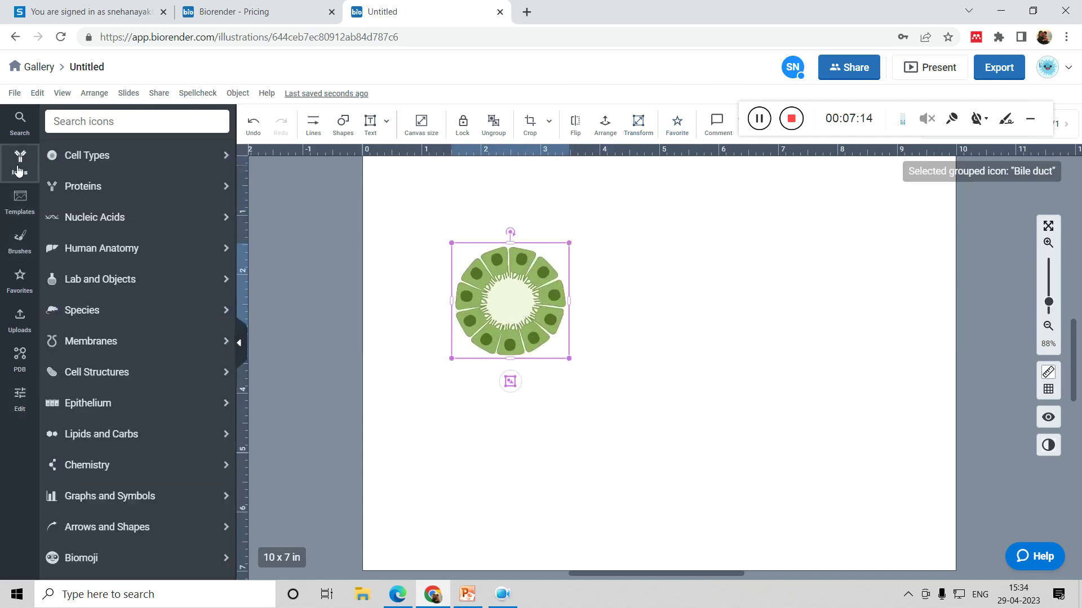
# Step: Place a flexed biceps from Human Anatomy › Muscular System at the canvas's upper right
pyautogui.click(84, 249)
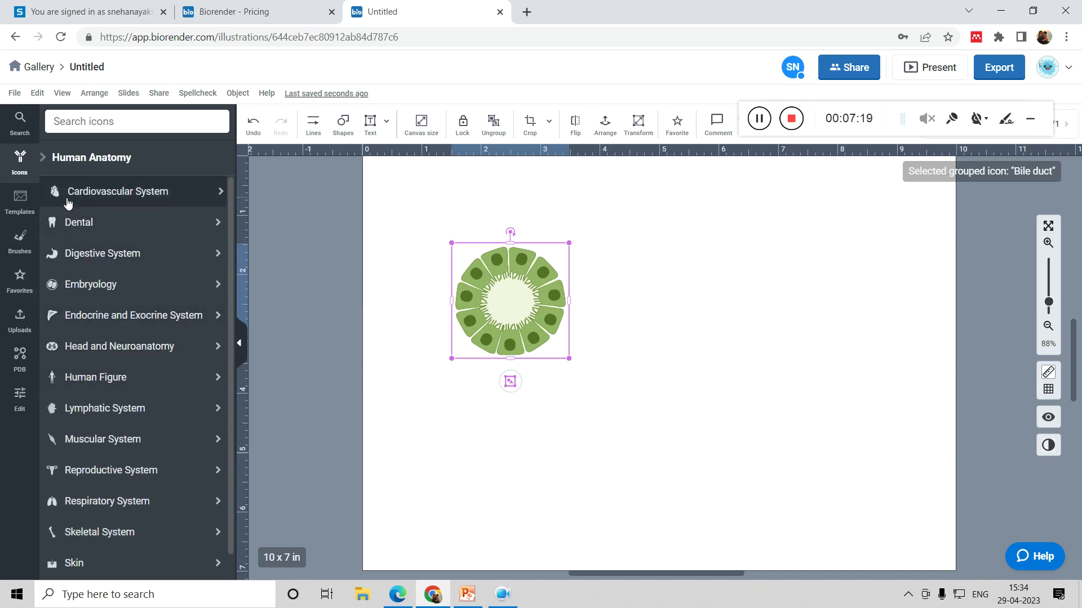
pyautogui.click(96, 434)
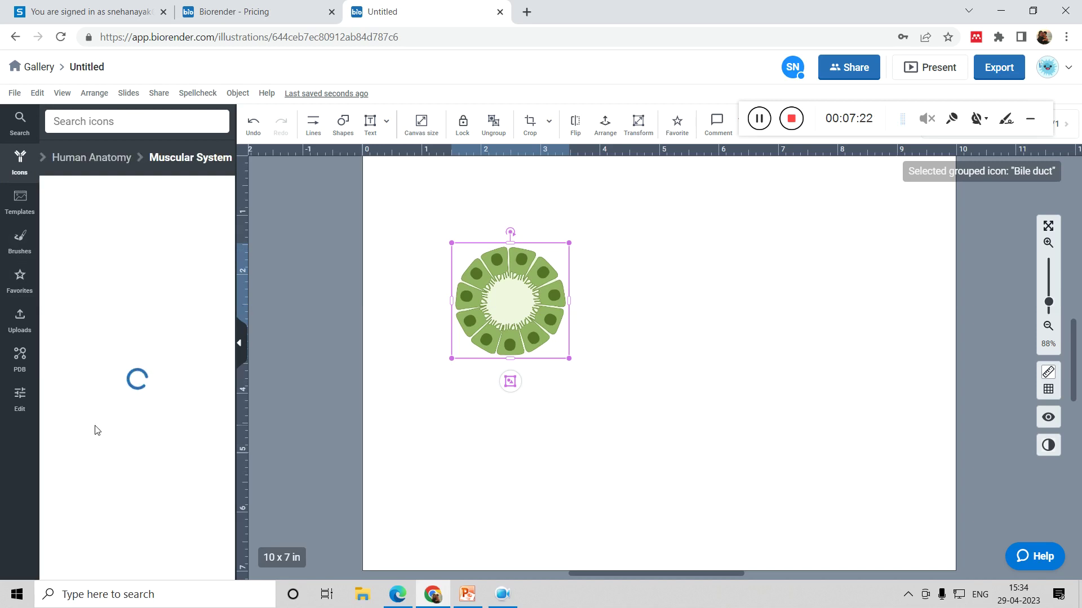
pyautogui.moveTo(75, 203); pyautogui.dragTo(808, 293)
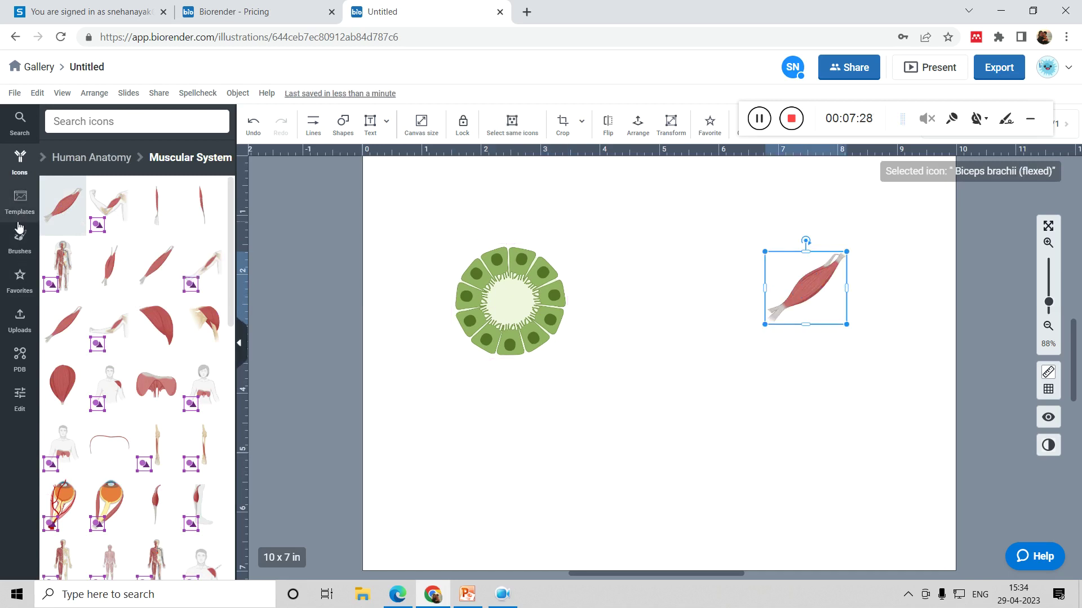
# Step: Add an ATP starburst from Chemistry › Biochemistry near the canvas's lower right
pyautogui.click(21, 169)
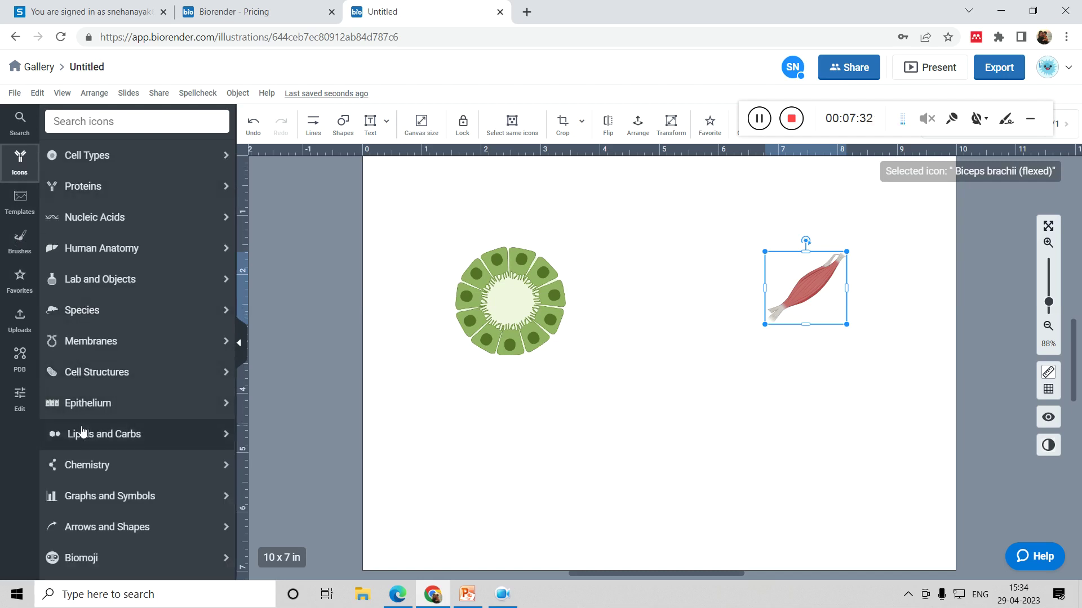
pyautogui.click(90, 468)
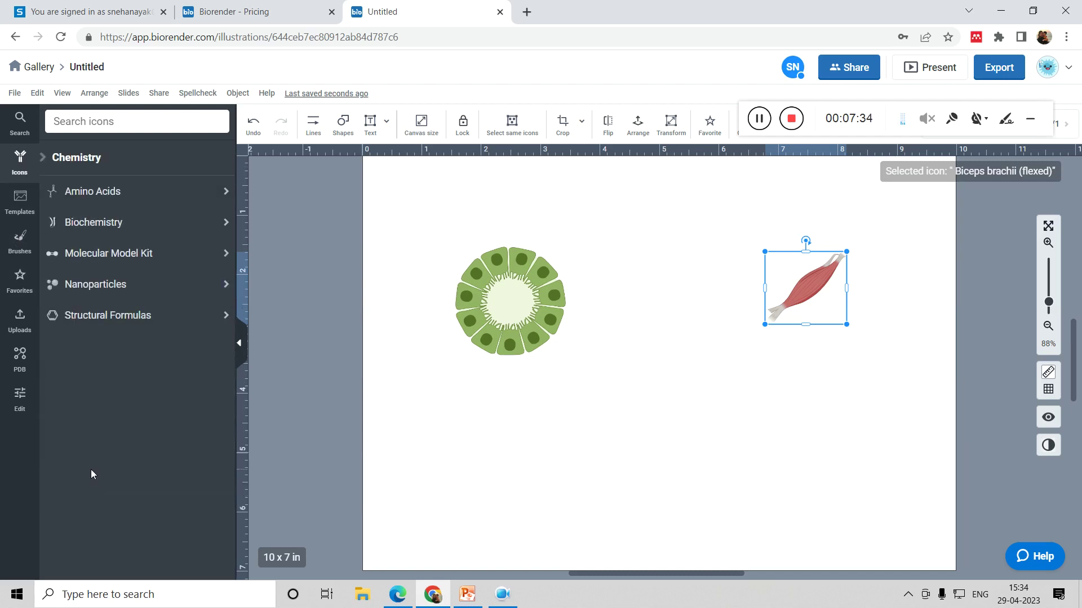
pyautogui.click(103, 225)
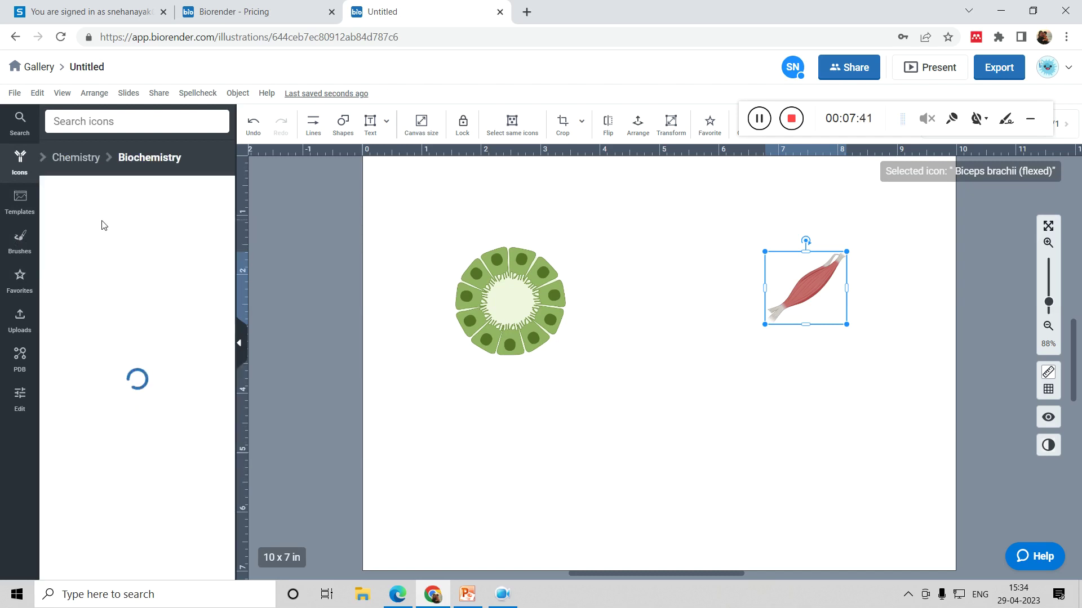
pyautogui.moveTo(102, 226)
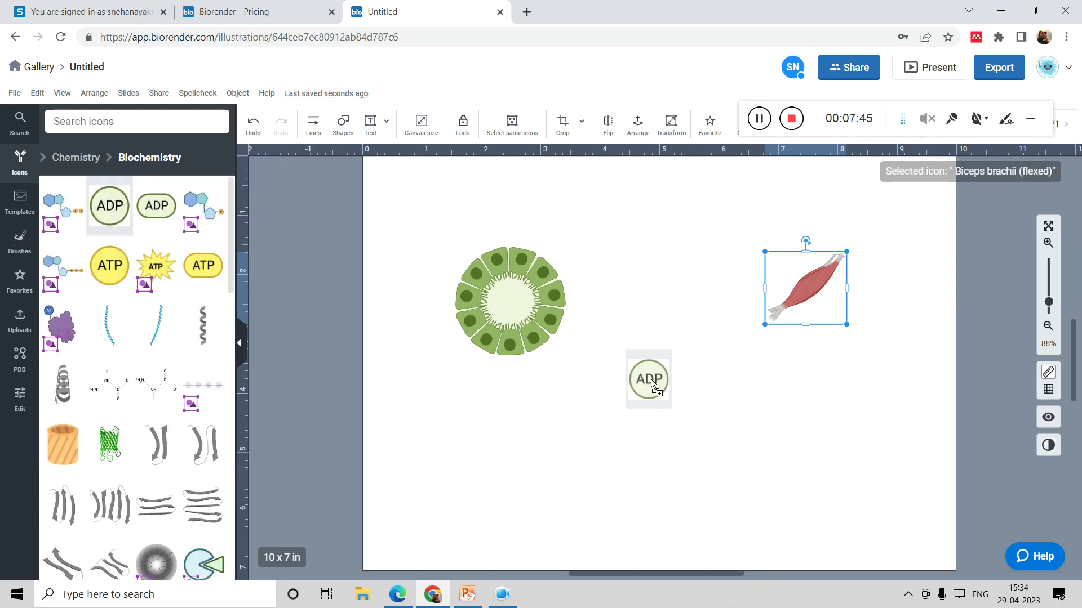
pyautogui.moveTo(165, 267); pyautogui.dragTo(776, 473)
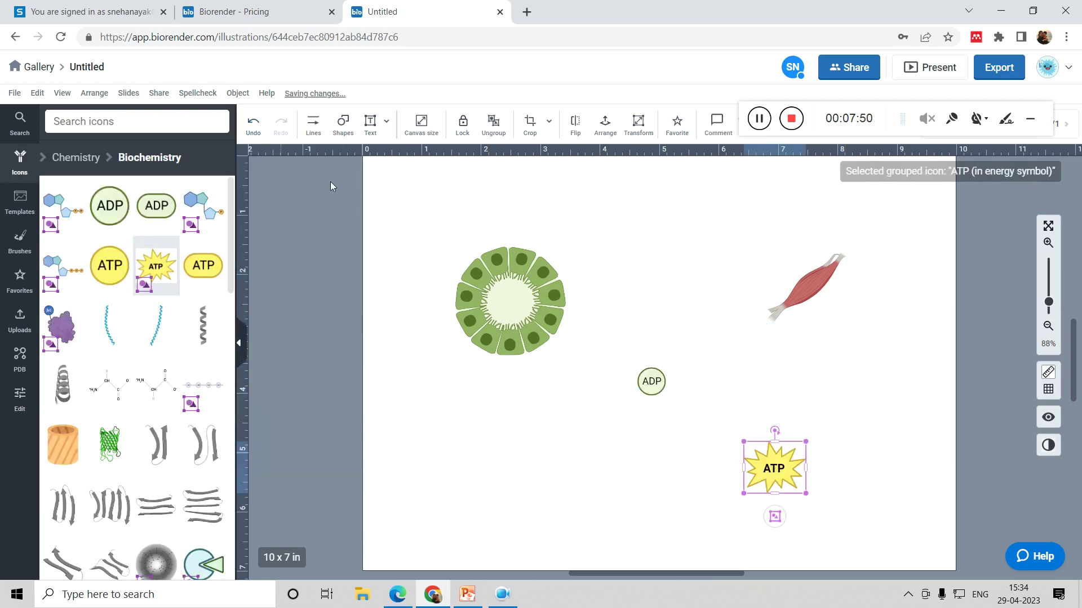
pyautogui.click(563, 191)
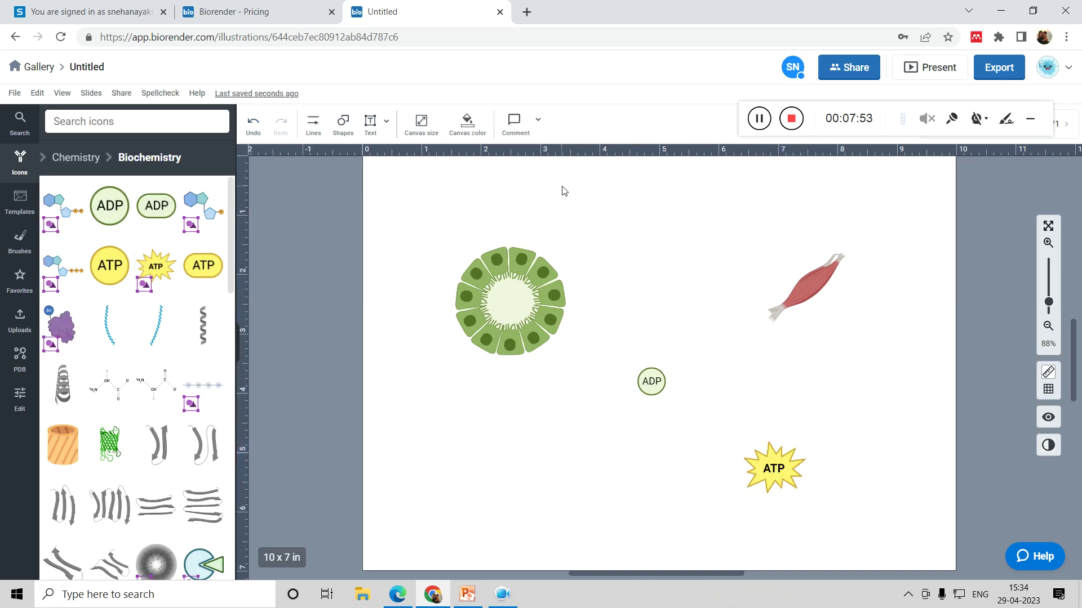
# Step: Resize the canvas to 7.69 x 5.09 in by trimming its edges
pyautogui.click(420, 121)
pyautogui.moveTo(362, 363); pyautogui.dragTo(433, 363)
pyautogui.moveTo(955, 363); pyautogui.dragTo(885, 359)
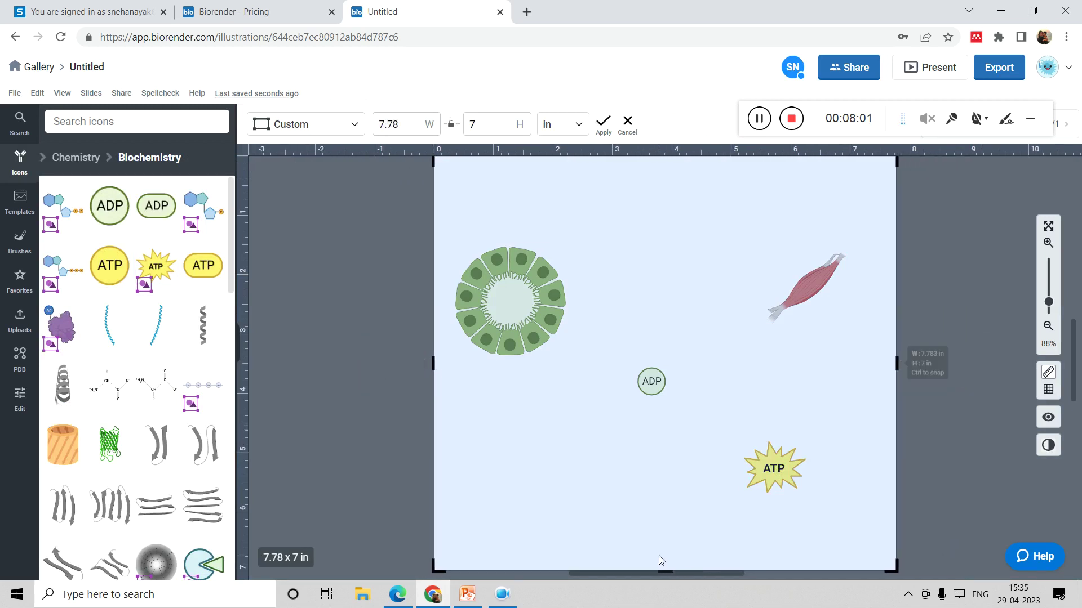
pyautogui.moveTo(665, 572); pyautogui.dragTo(666, 501)
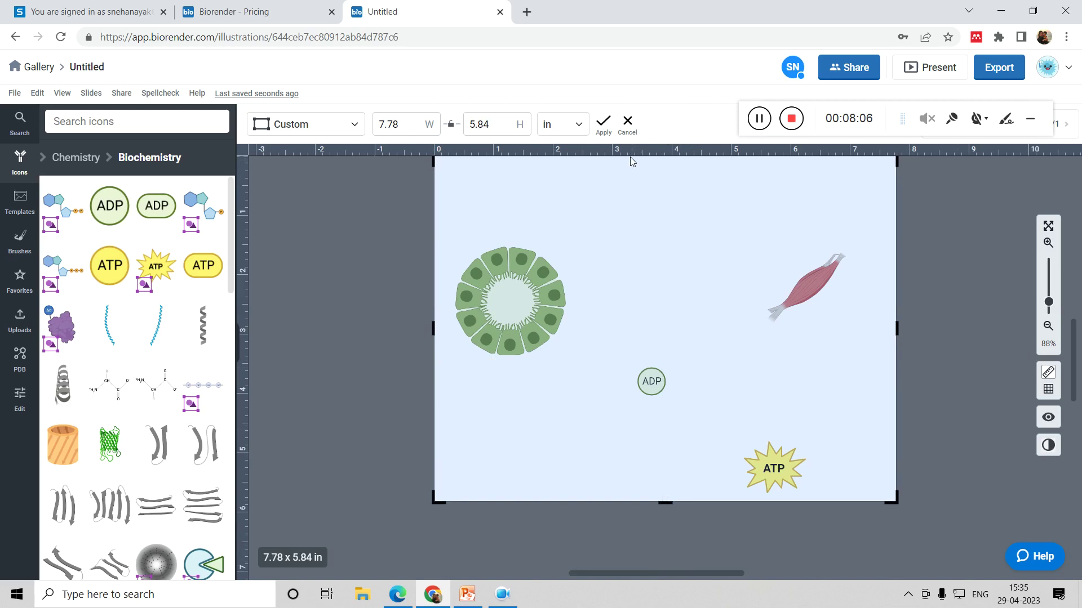
pyautogui.moveTo(434, 159); pyautogui.dragTo(439, 200)
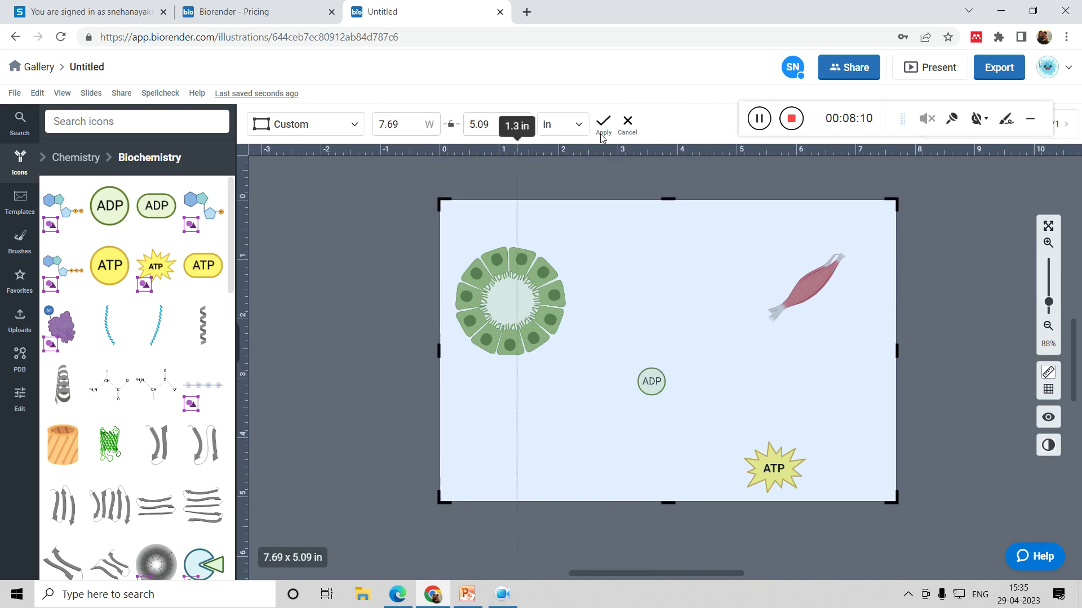
pyautogui.click(602, 125)
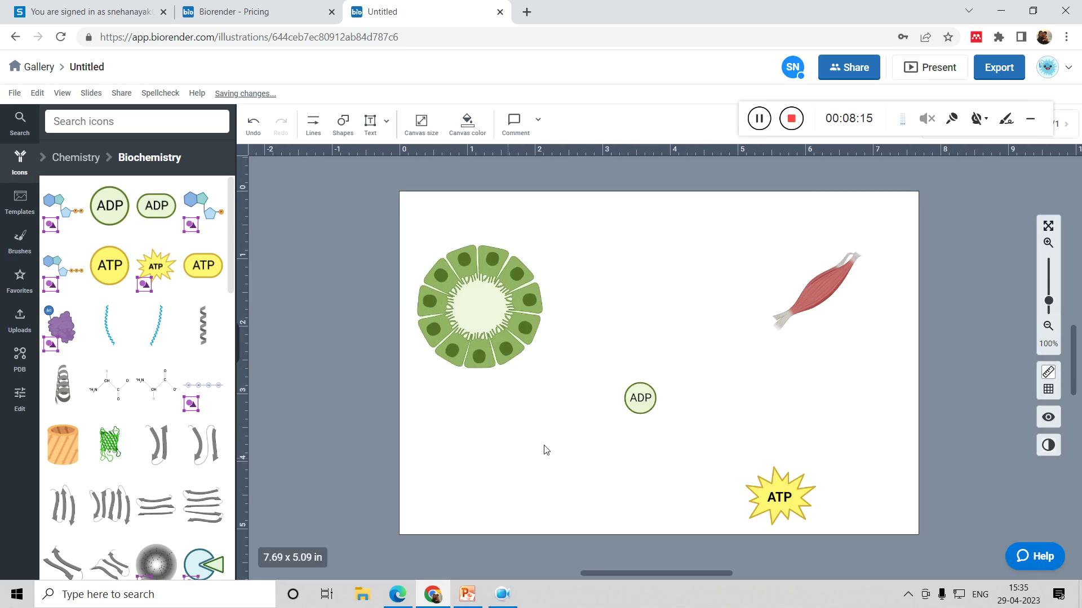
# Step: Change the canvas background colour to greyish pink C7B9B9
pyautogui.click(467, 127)
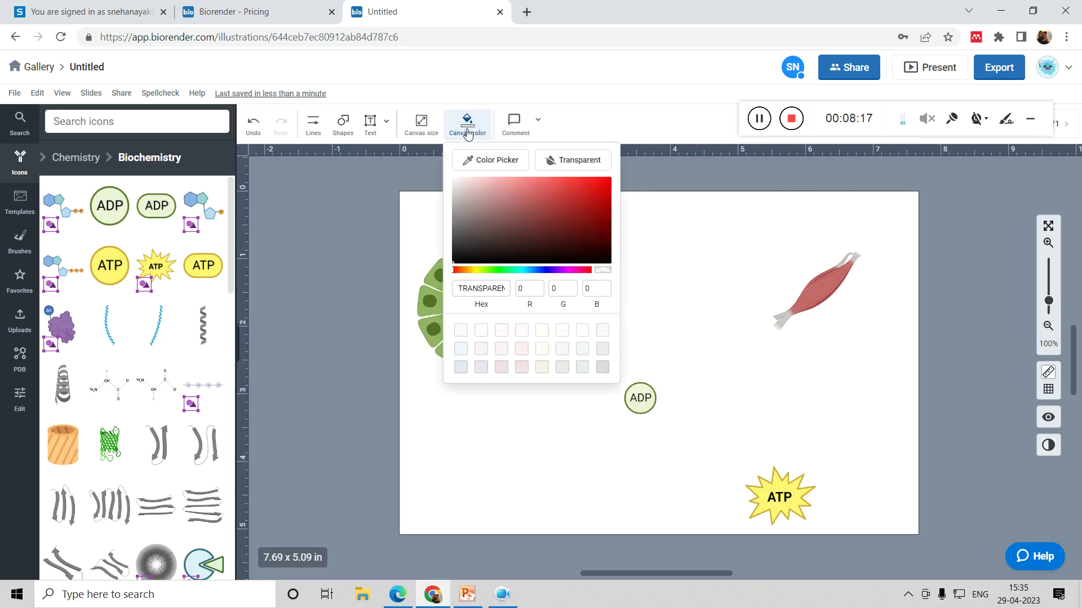
pyautogui.click(458, 191)
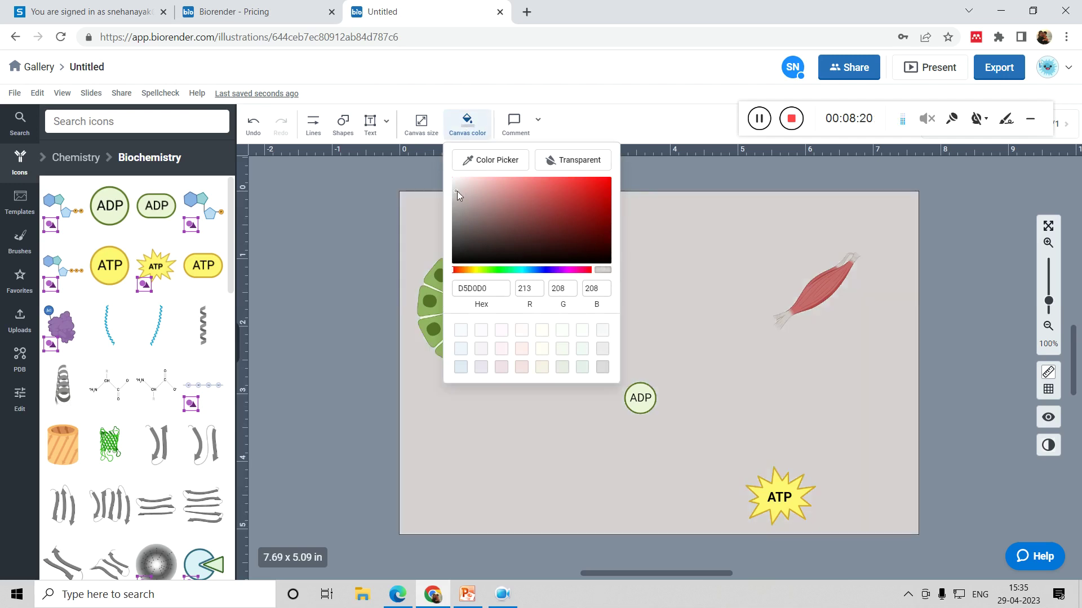
pyautogui.click(586, 189)
pyautogui.click(501, 194)
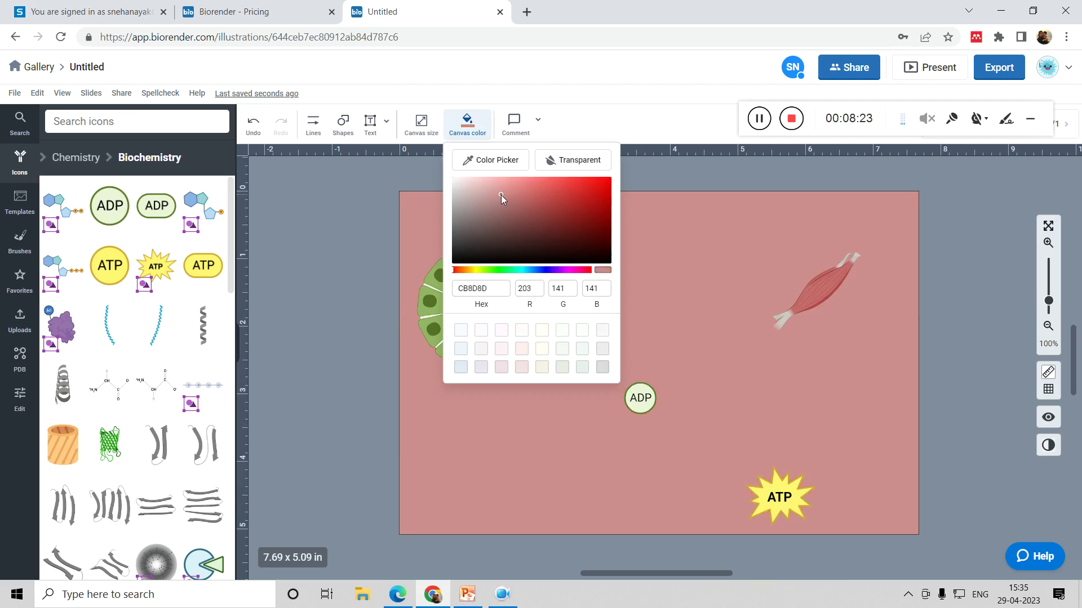
pyautogui.click(463, 196)
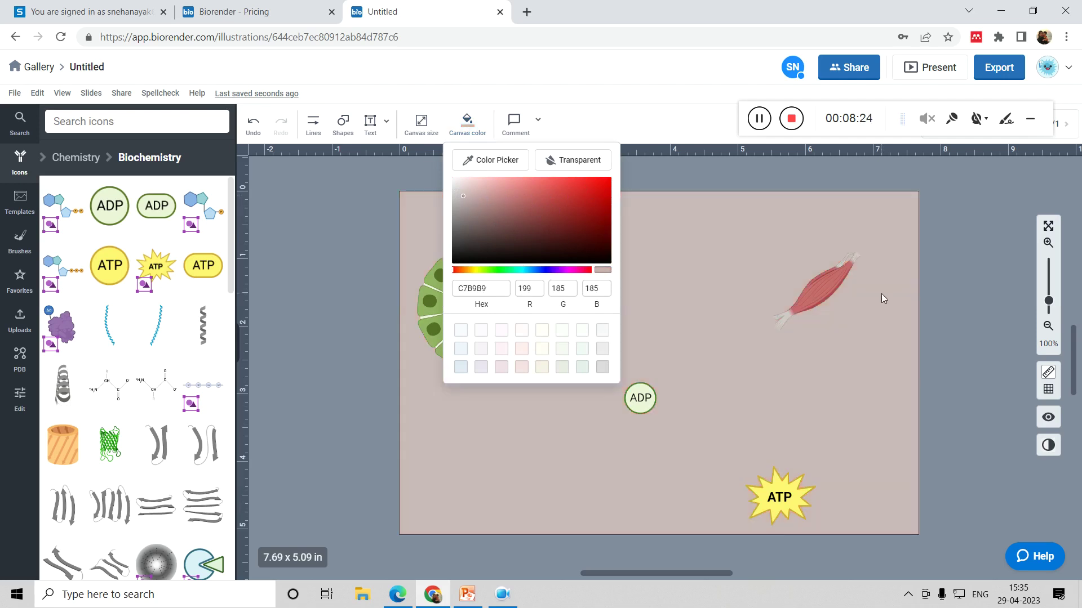
pyautogui.click(963, 320)
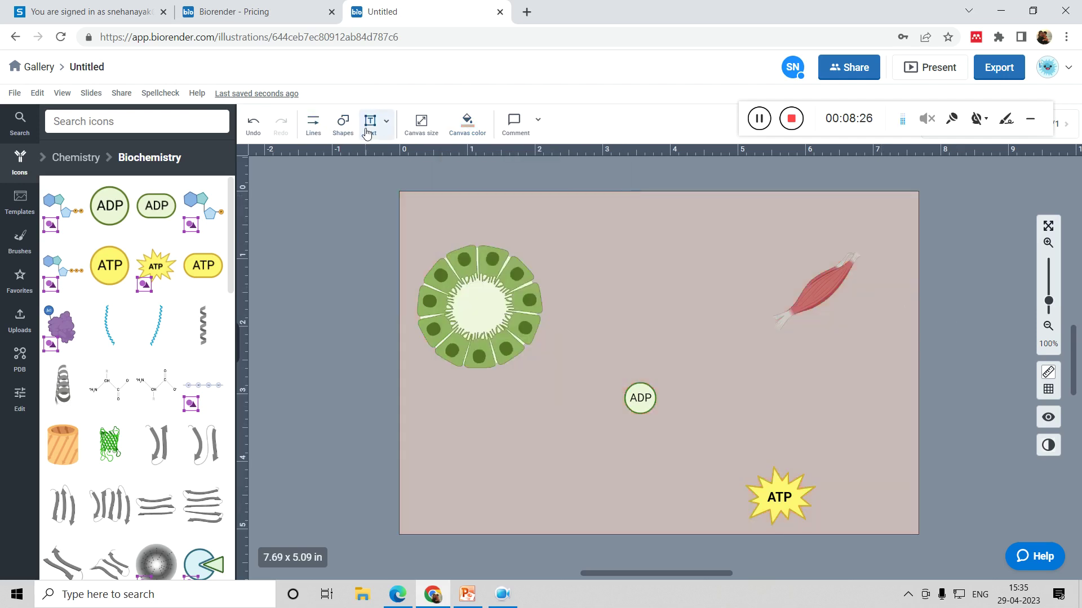
# Step: Add a bold, centred 'Cell' text label below the cell ring
pyautogui.moveTo(432, 371); pyautogui.dragTo(553, 410)
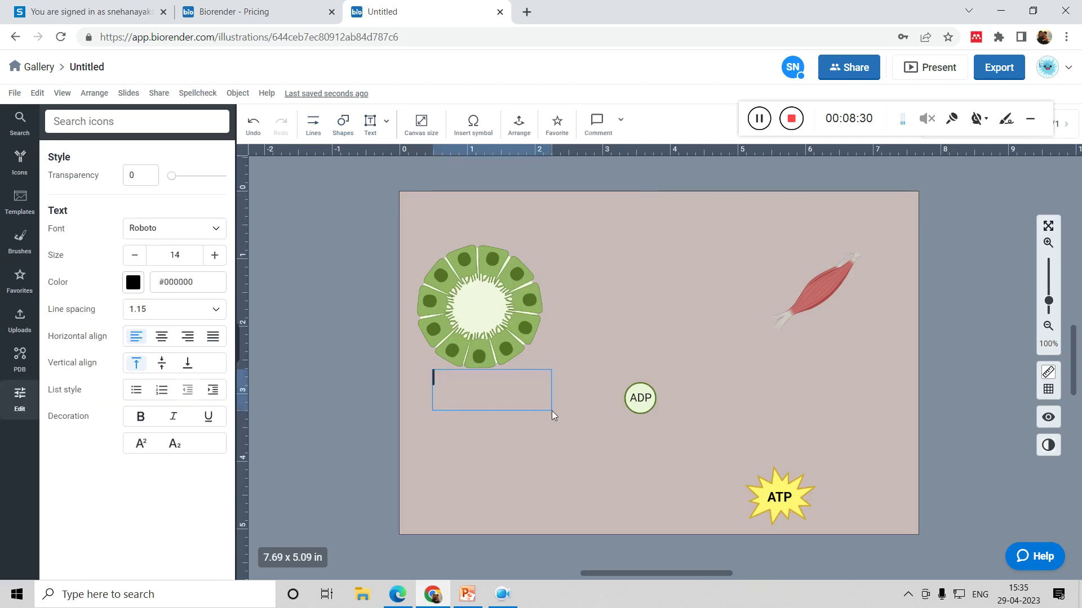
pyautogui.write('CELL')
pyautogui.press('BackSpace')
pyautogui.press('BackSpace')
pyautogui.press('BackSpace')
pyautogui.write('ell')
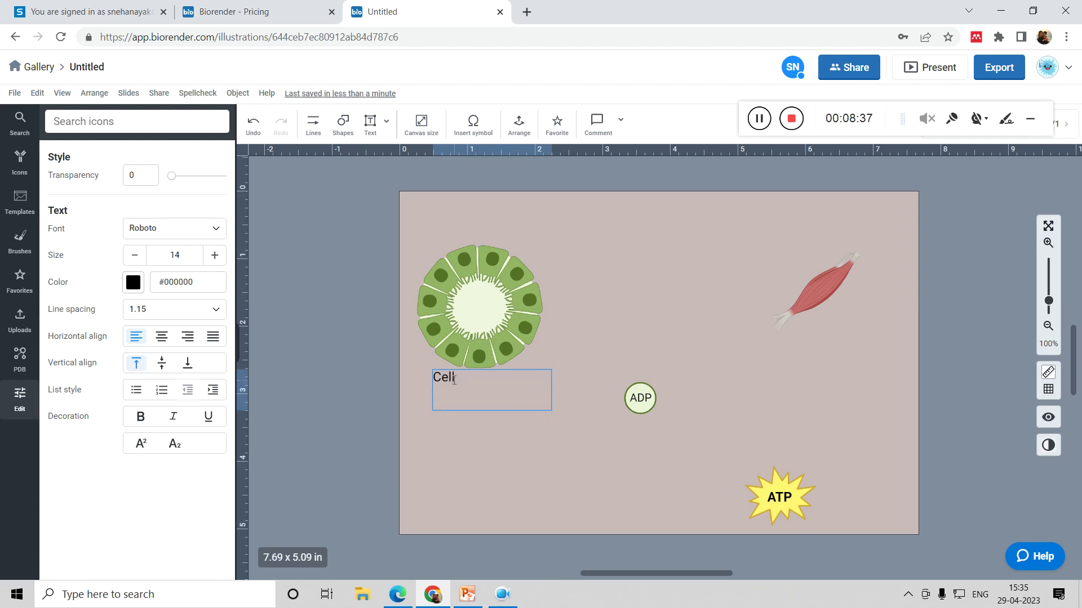
pyautogui.moveTo(454, 379); pyautogui.dragTo(434, 376)
pyautogui.click(132, 421)
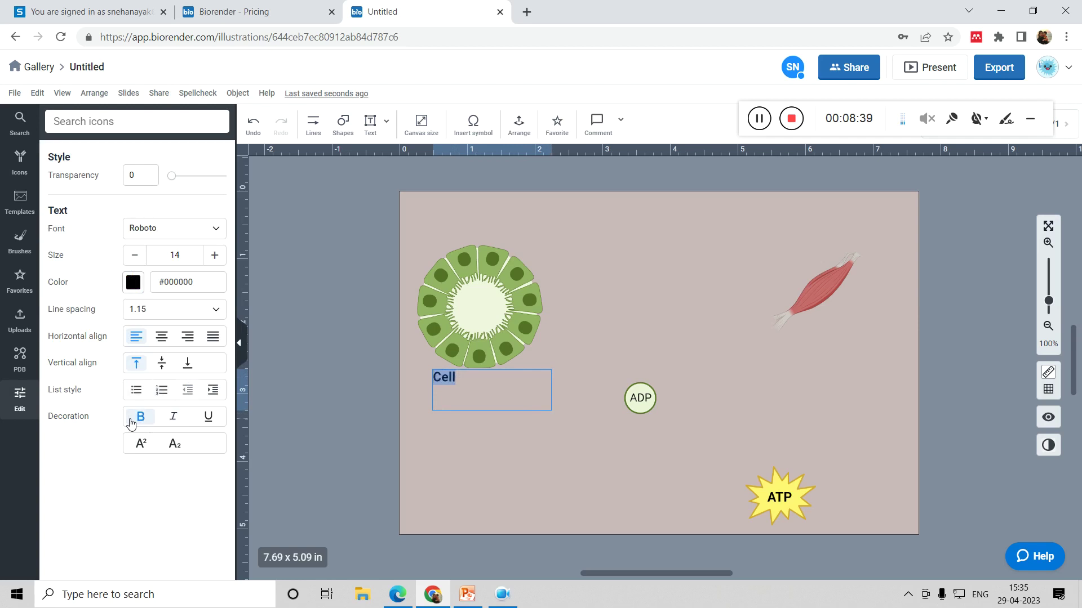
pyautogui.click(161, 336)
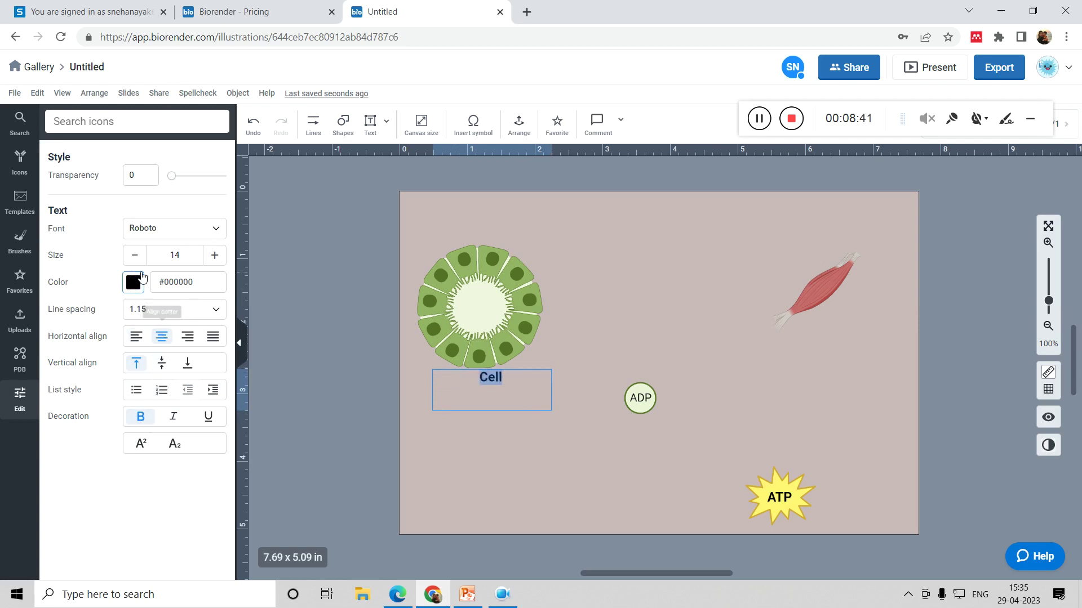
# Step: Make the Cell label red #C03830 at font size 20
pyautogui.click(134, 282)
pyautogui.click(313, 309)
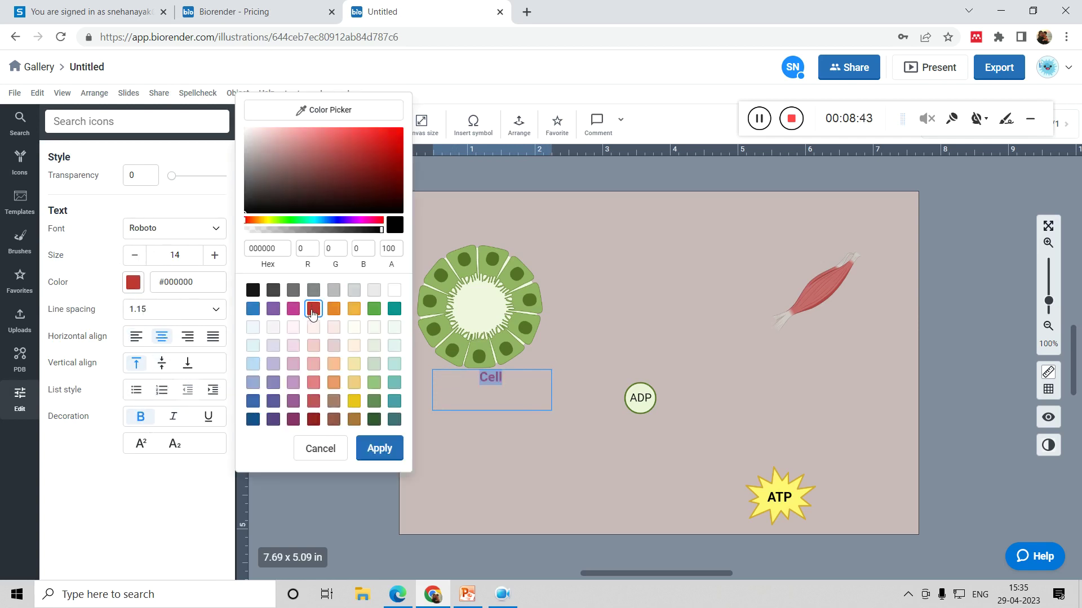
pyautogui.click(313, 309)
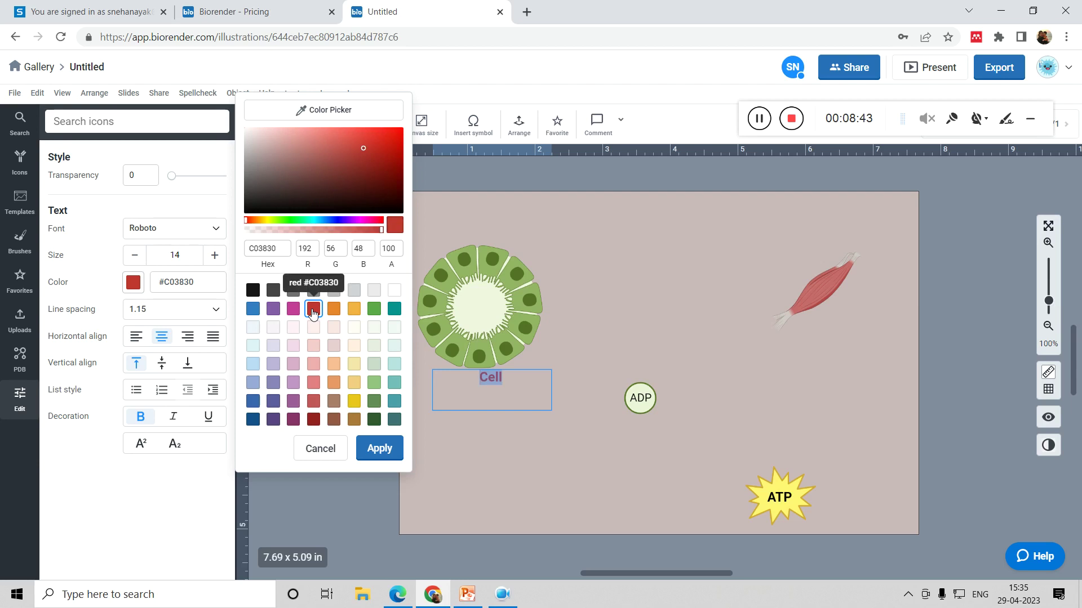
pyautogui.doubleClick(137, 256)
pyautogui.click(214, 257)
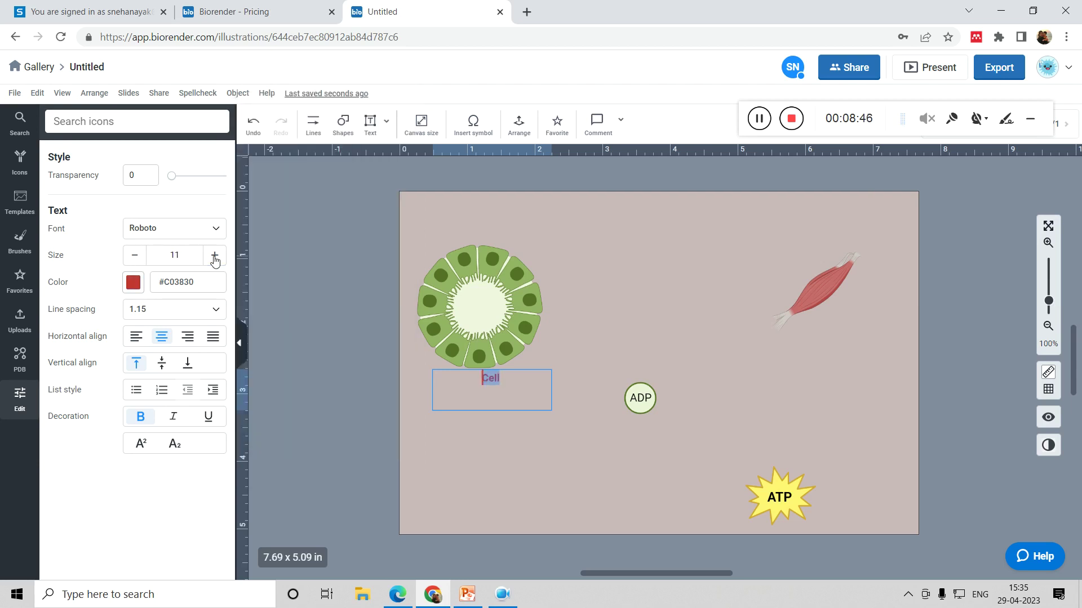
pyautogui.click(214, 256)
pyautogui.click(214, 257)
pyautogui.click(214, 257)
pyautogui.click(214, 257)
pyautogui.click(214, 257)
pyautogui.click(214, 257)
pyautogui.click(214, 257)
pyautogui.click(214, 257)
# Step: Set the Cell label's font to Carlito with 37 transparency
pyautogui.click(215, 234)
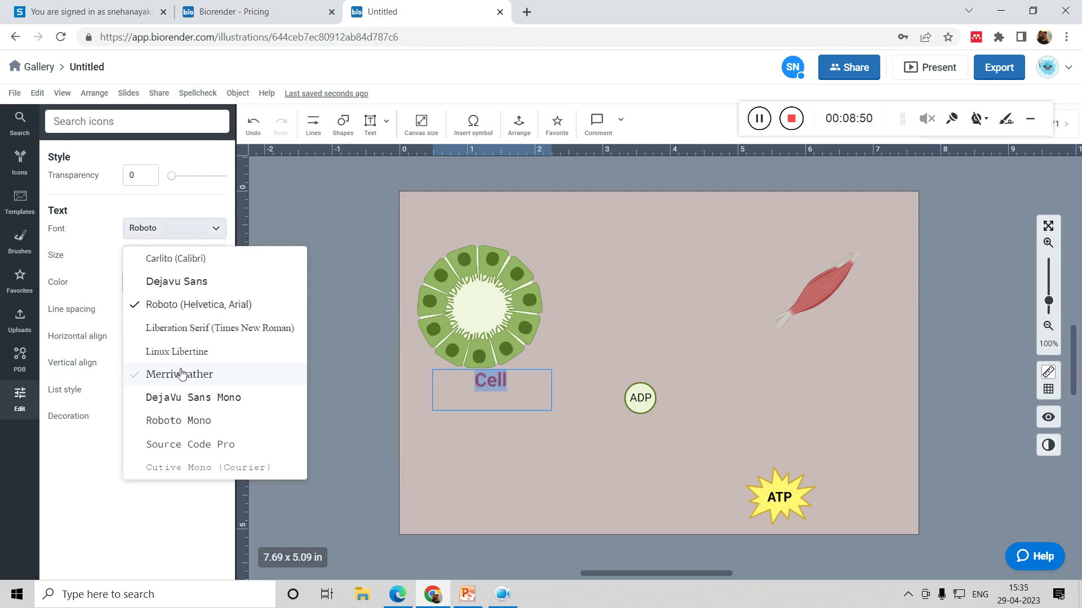
pyautogui.click(179, 398)
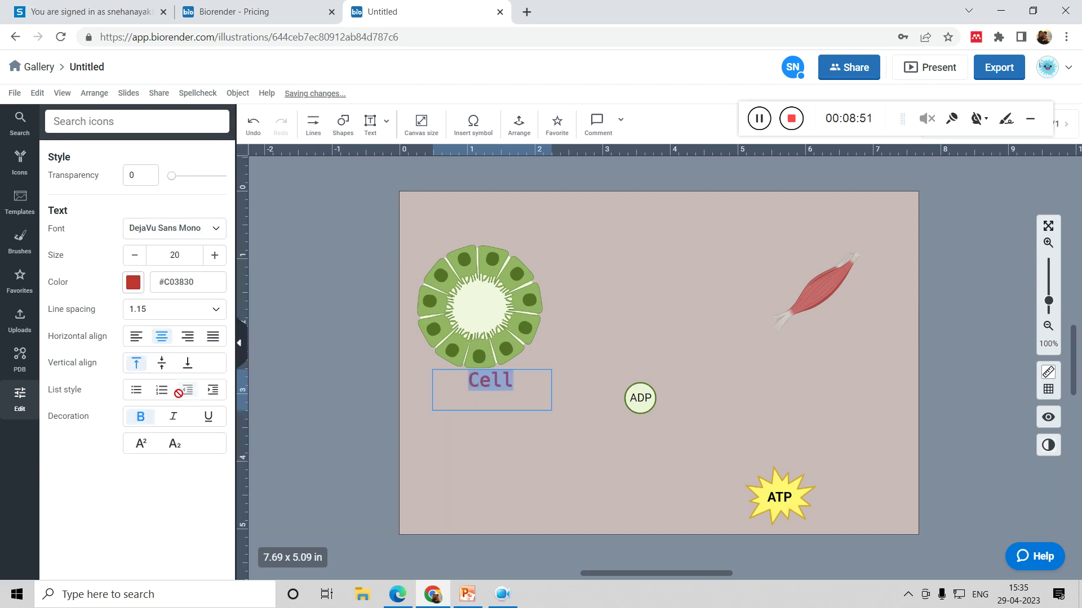
pyautogui.click(217, 231)
pyautogui.click(128, 257)
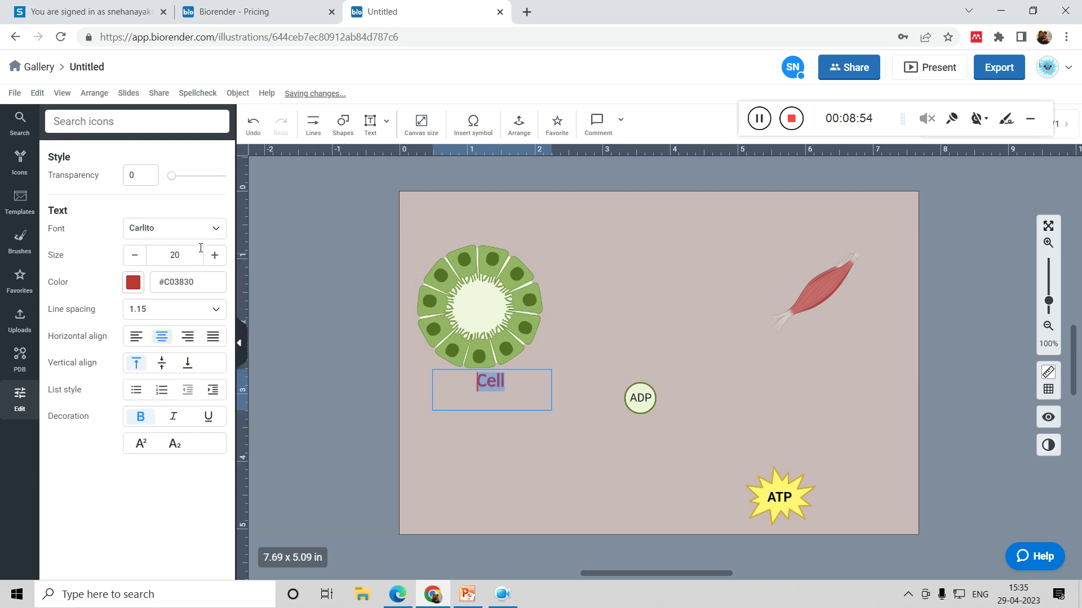
pyautogui.moveTo(171, 179); pyautogui.dragTo(189, 181)
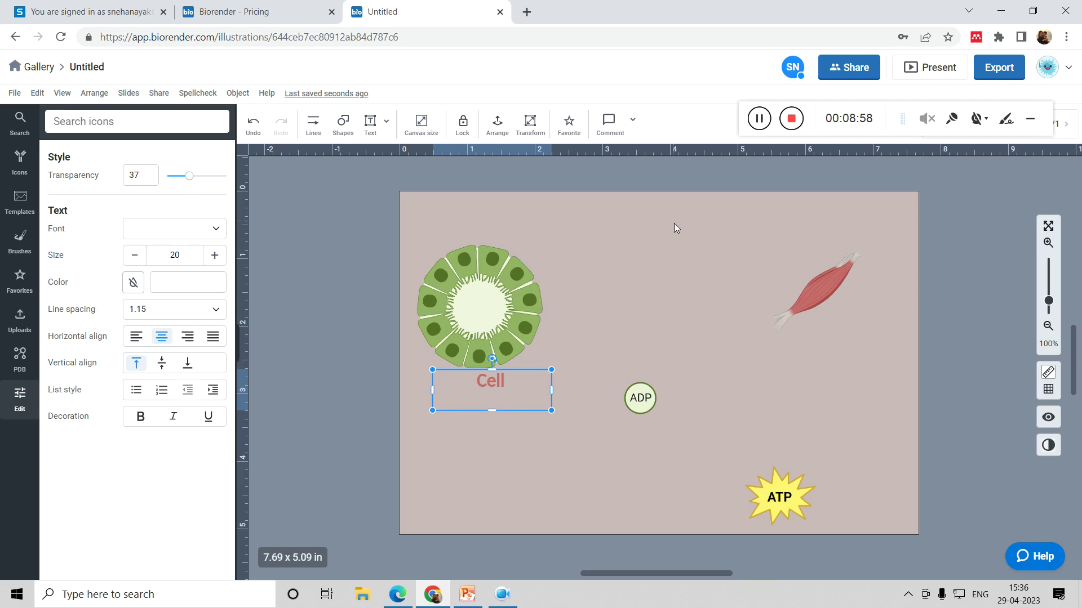
pyautogui.click(651, 278)
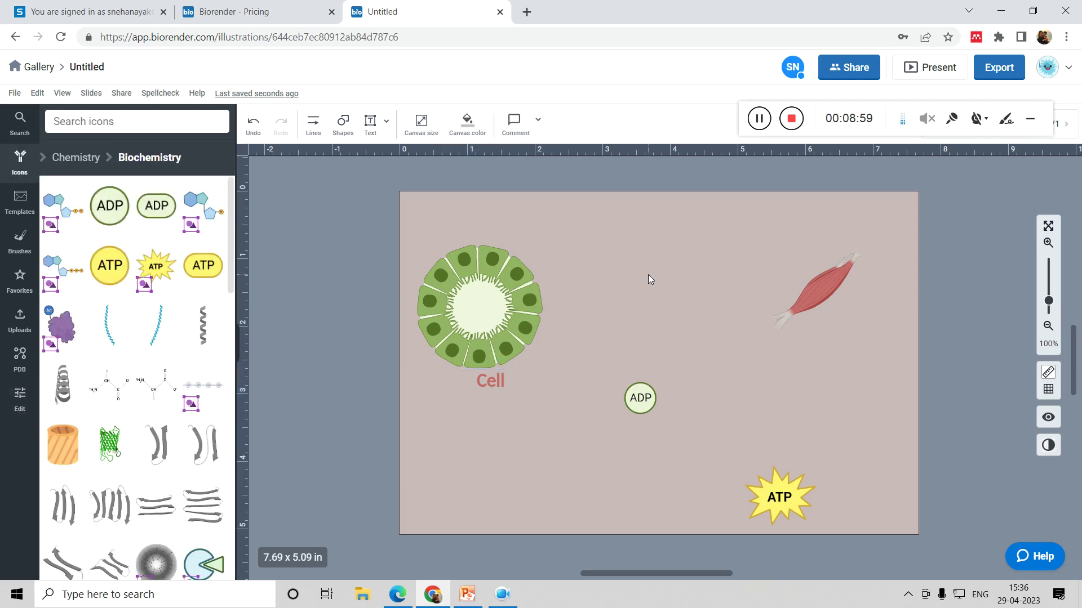
# Step: Draw a curved brown (#8A4F21) arrow from bile duct to biceps, width 46, transparency 41
pyautogui.click(313, 129)
pyautogui.moveTo(330, 186)
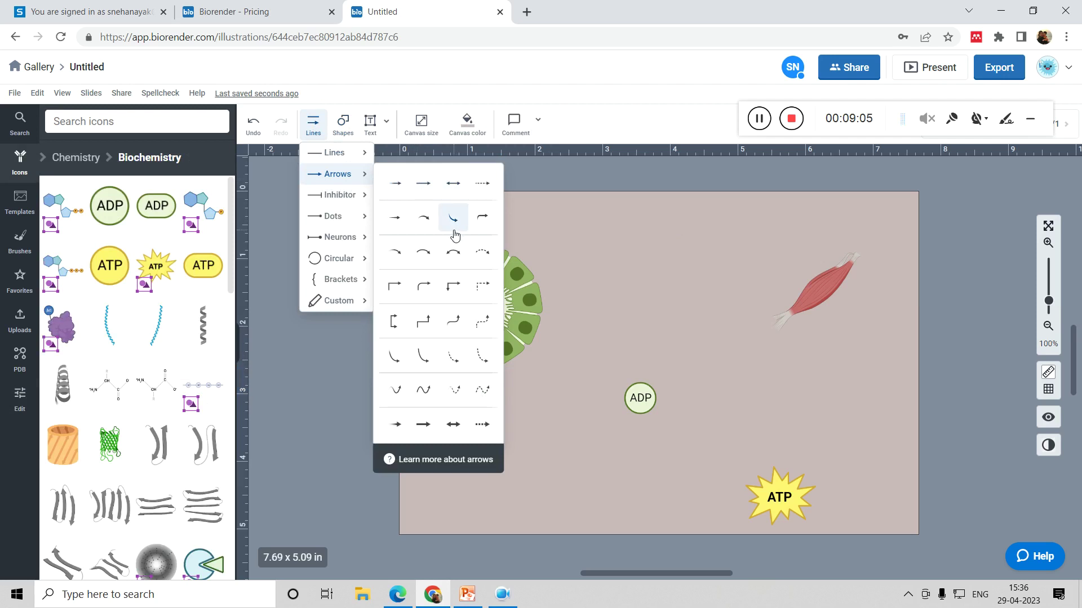
pyautogui.click(429, 223)
pyautogui.moveTo(572, 273); pyautogui.dragTo(738, 363)
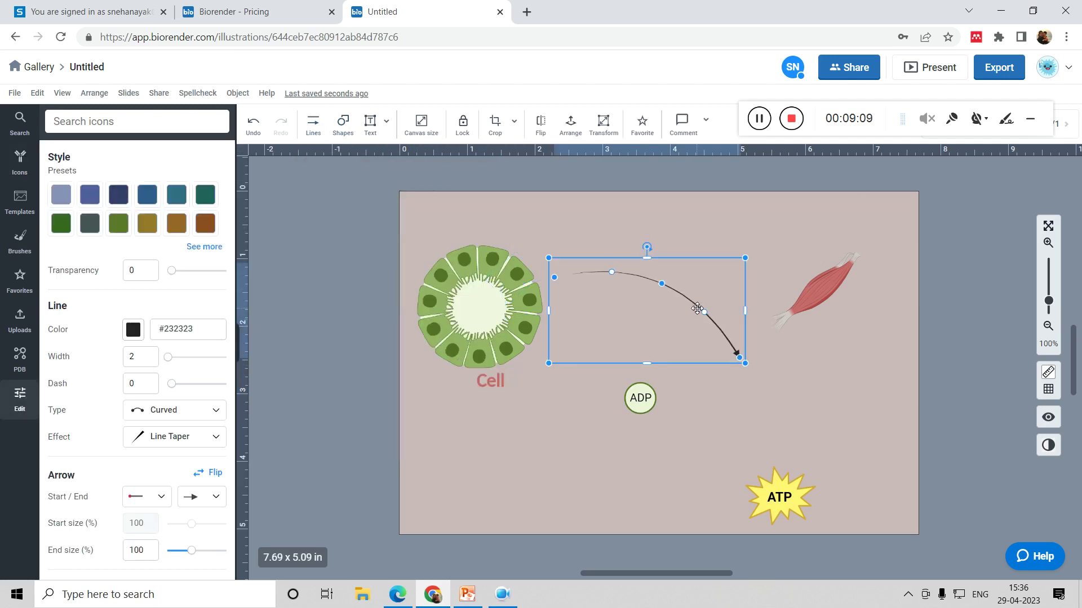
pyautogui.moveTo(168, 357); pyautogui.dragTo(196, 366)
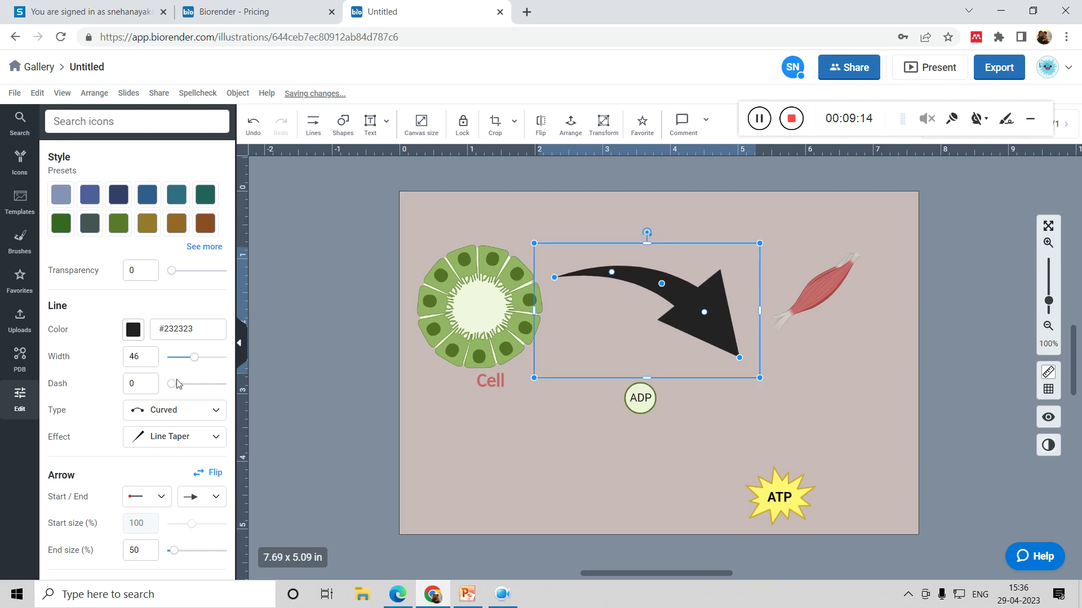
pyautogui.moveTo(176, 274); pyautogui.dragTo(193, 274)
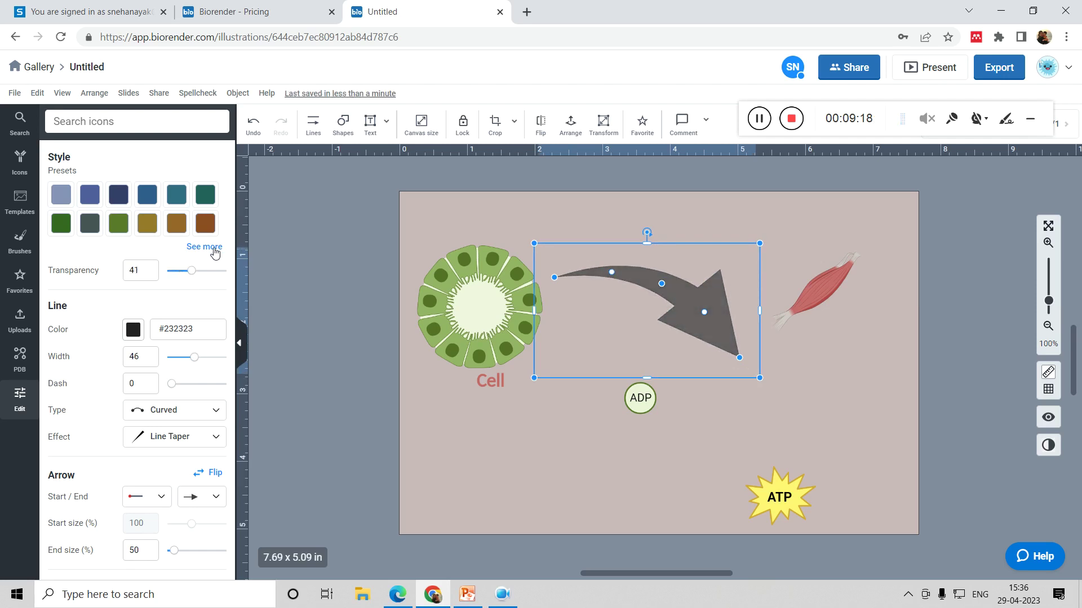
pyautogui.click(205, 223)
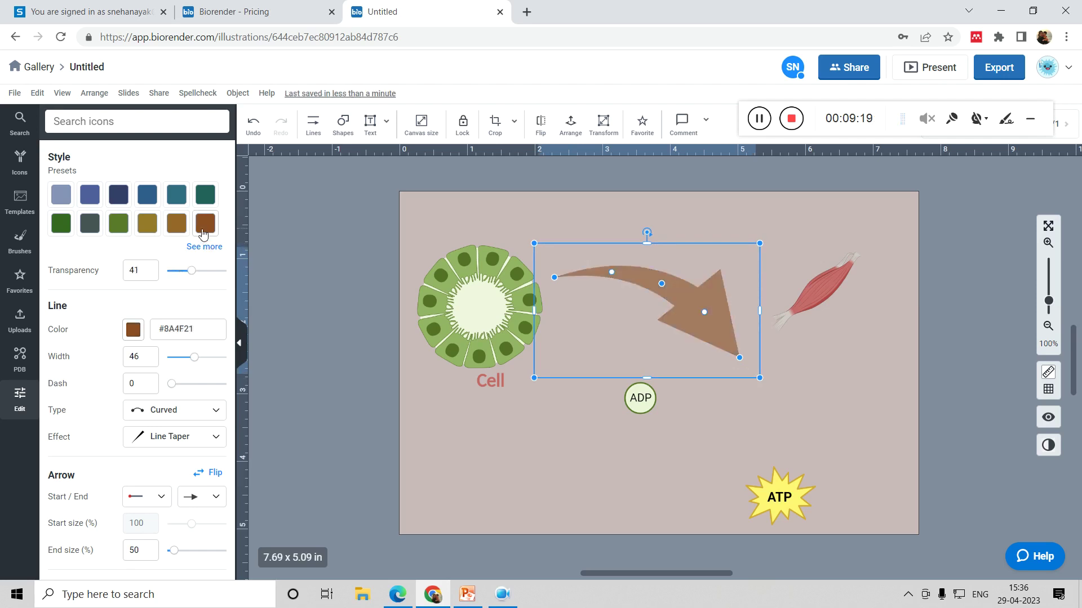
pyautogui.click(547, 440)
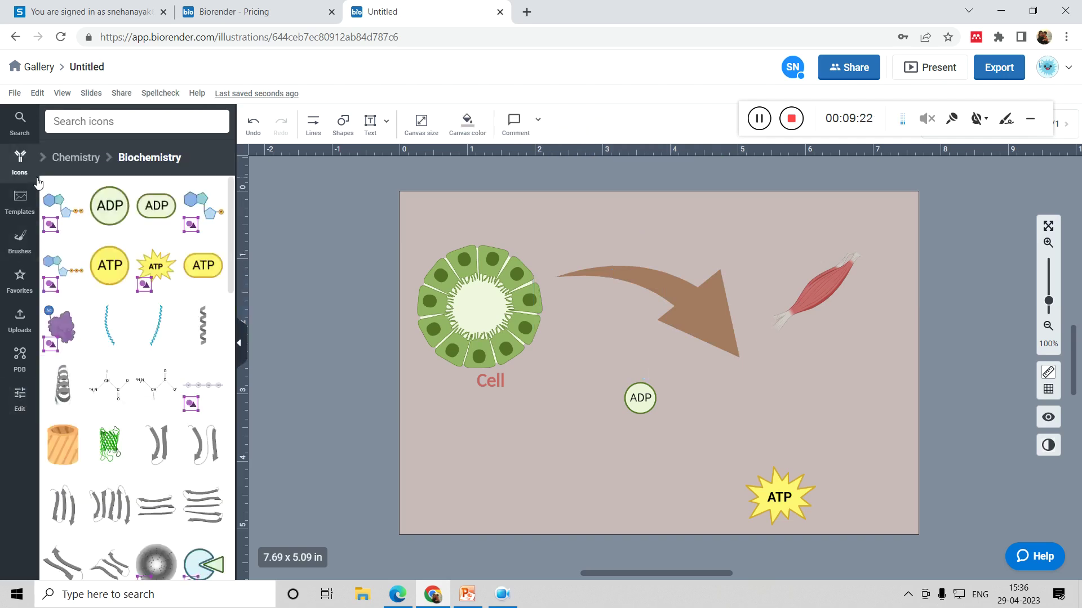
# Step: Browse the Lab and Objects › Environment and Ecology icons and the basic Shapes list
pyautogui.click(20, 172)
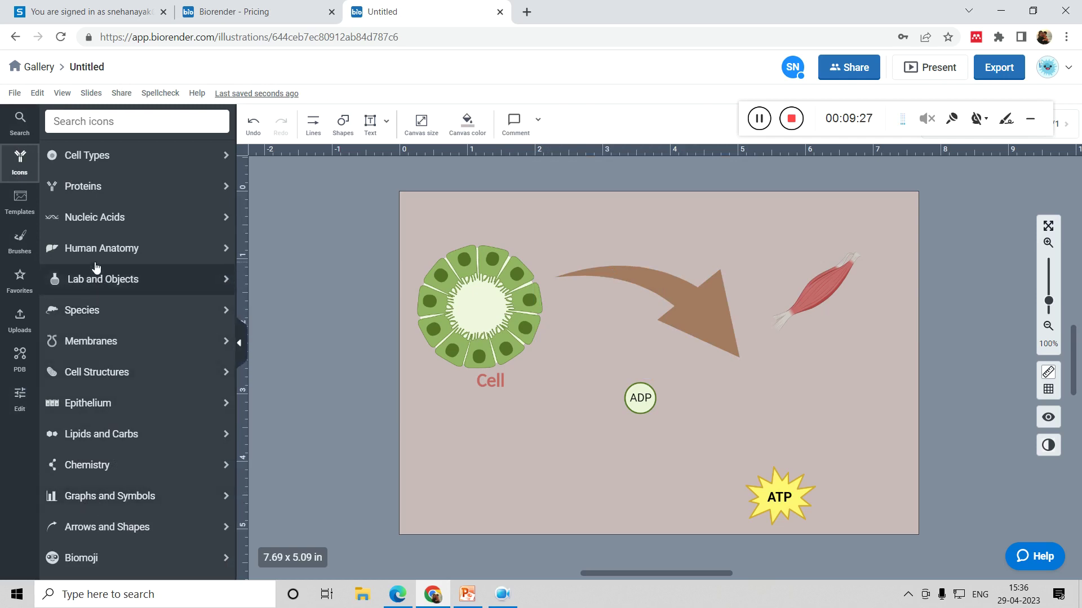
pyautogui.click(90, 287)
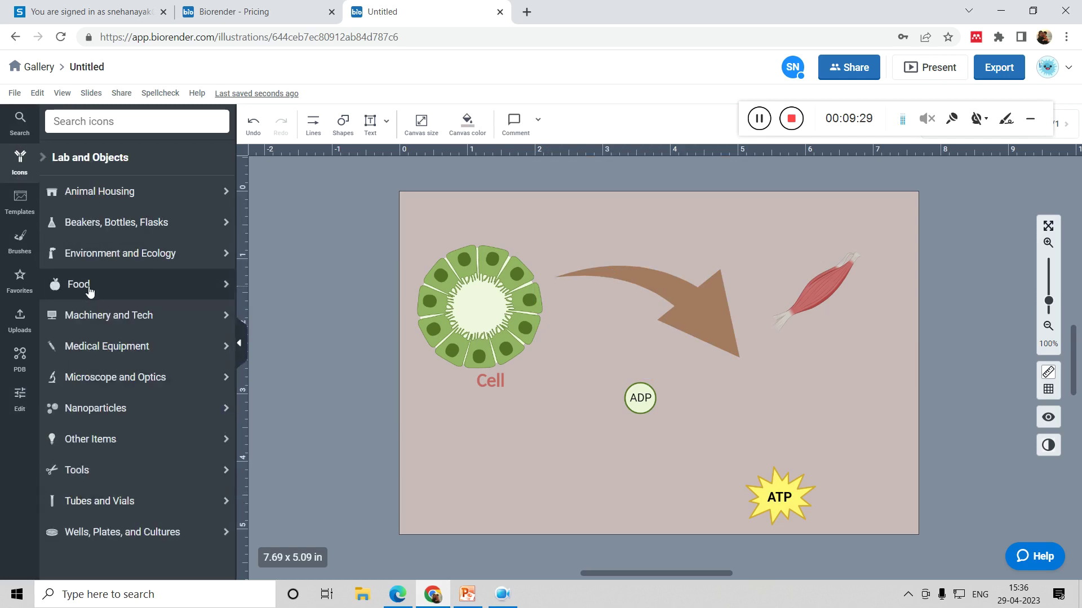
pyautogui.click(109, 256)
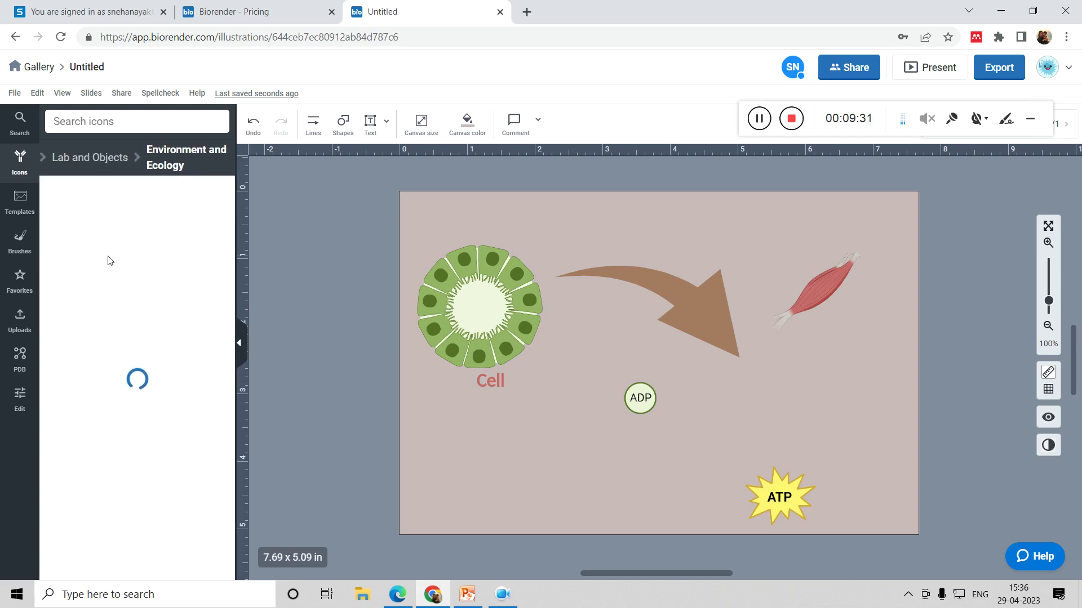
pyautogui.click(350, 124)
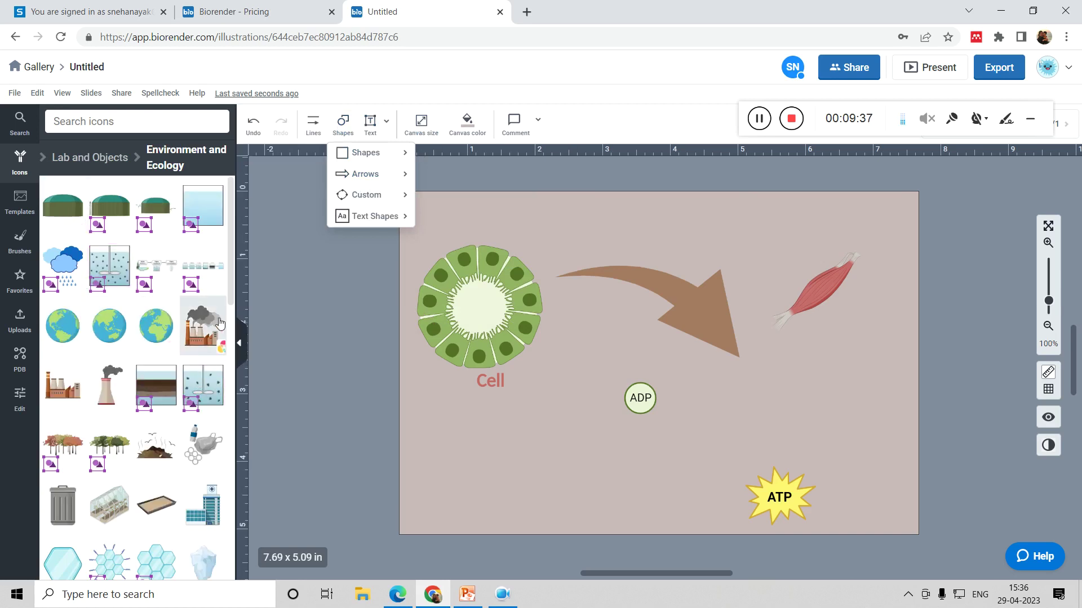
pyautogui.moveTo(231, 285); pyautogui.dragTo(231, 245)
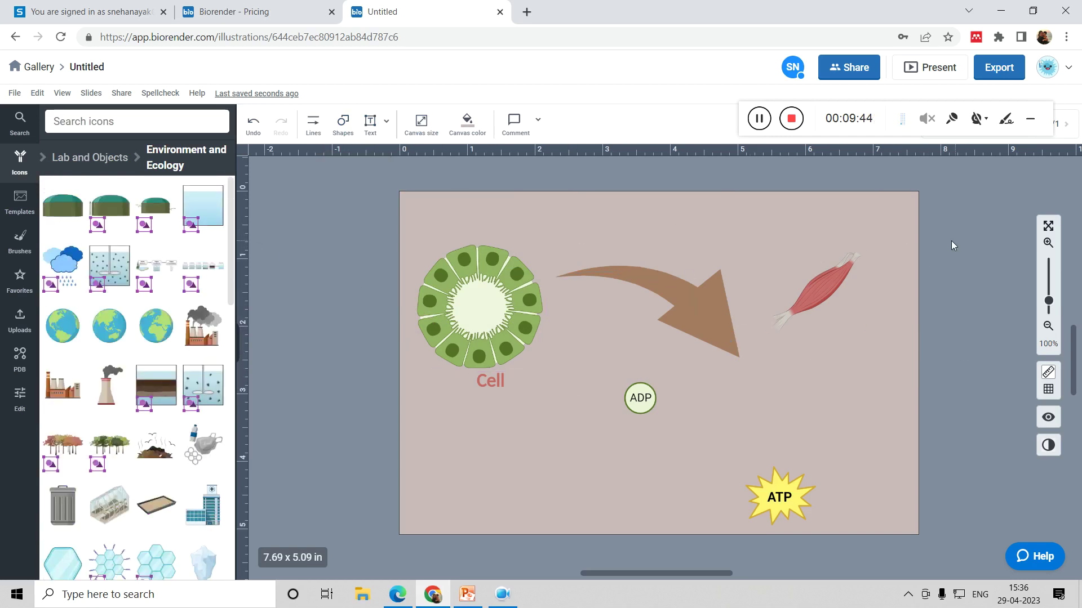
# Step: Set up the 7.69 x 5.09 in PNG export at 600 DPI resolution
pyautogui.click(999, 75)
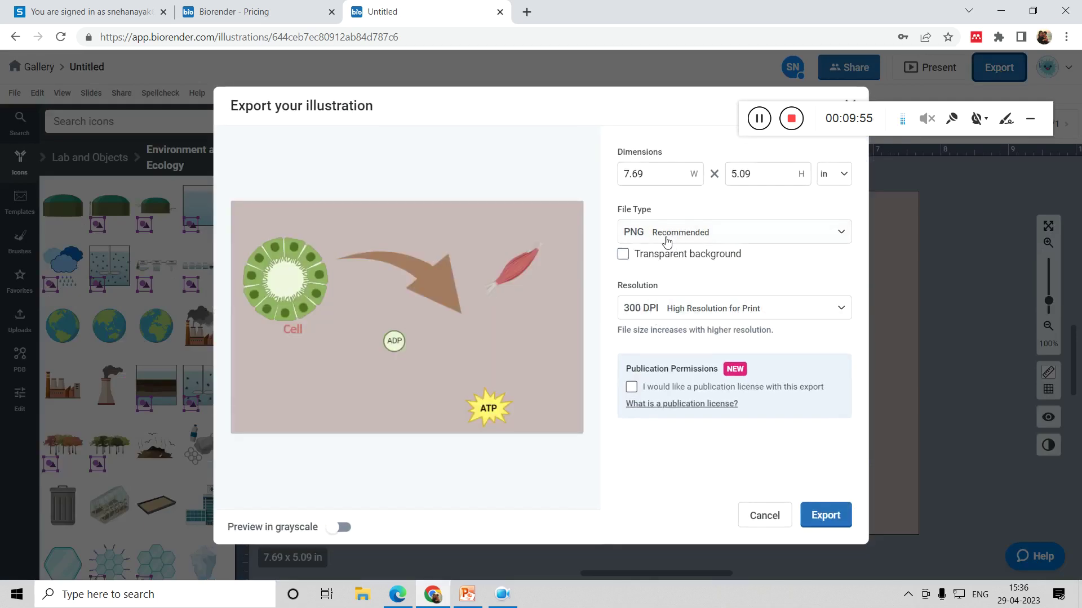
pyautogui.click(665, 317)
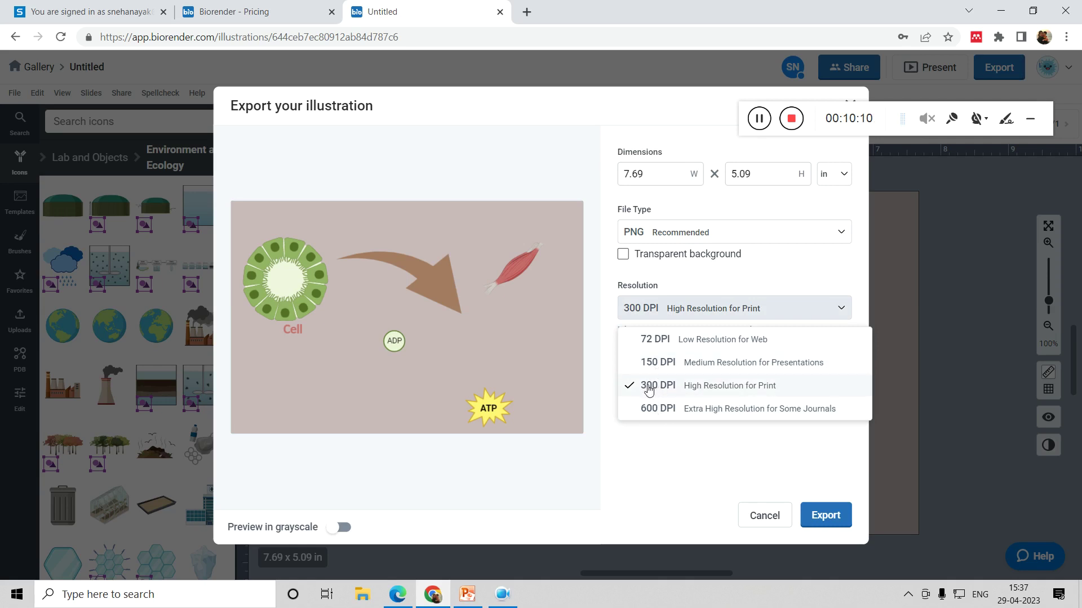
pyautogui.click(653, 411)
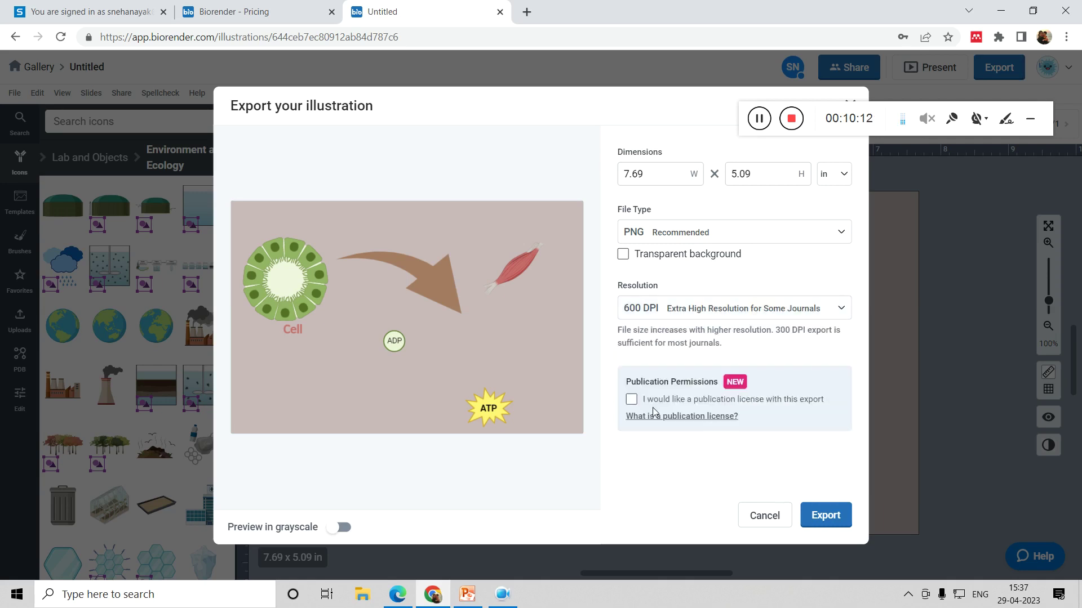